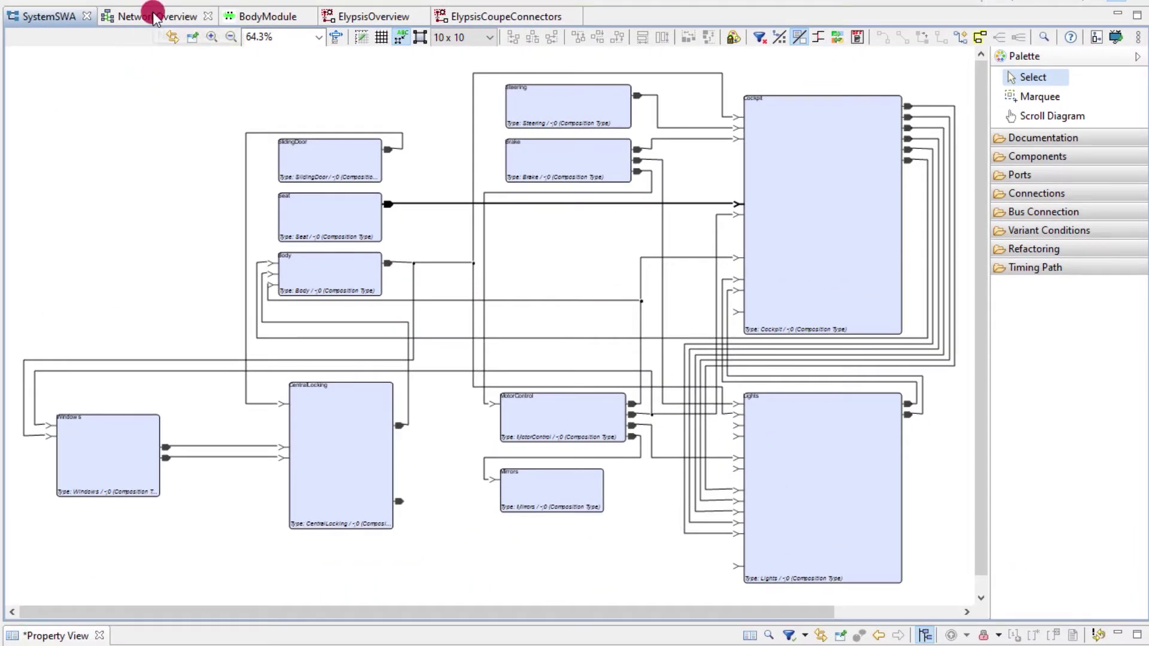
# Tour the NetworkOverview, BodyModule and ElypsisOverview diagrams, ending on ElypsisCoupeConnectors
pyautogui.click(154, 18)
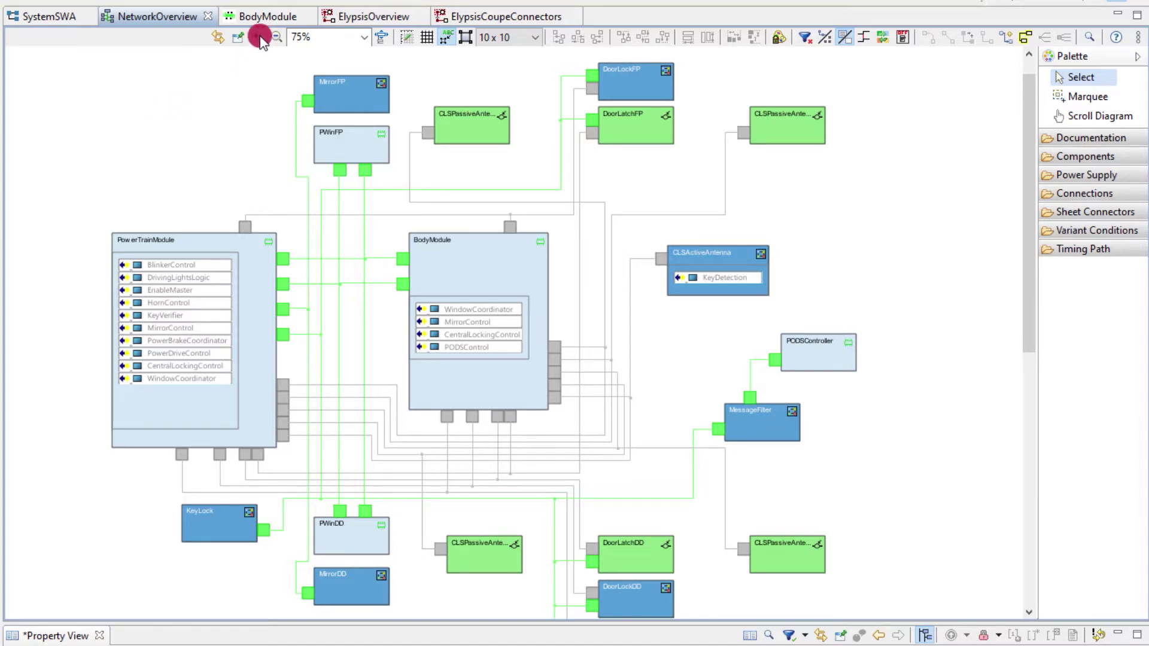
pyautogui.click(264, 17)
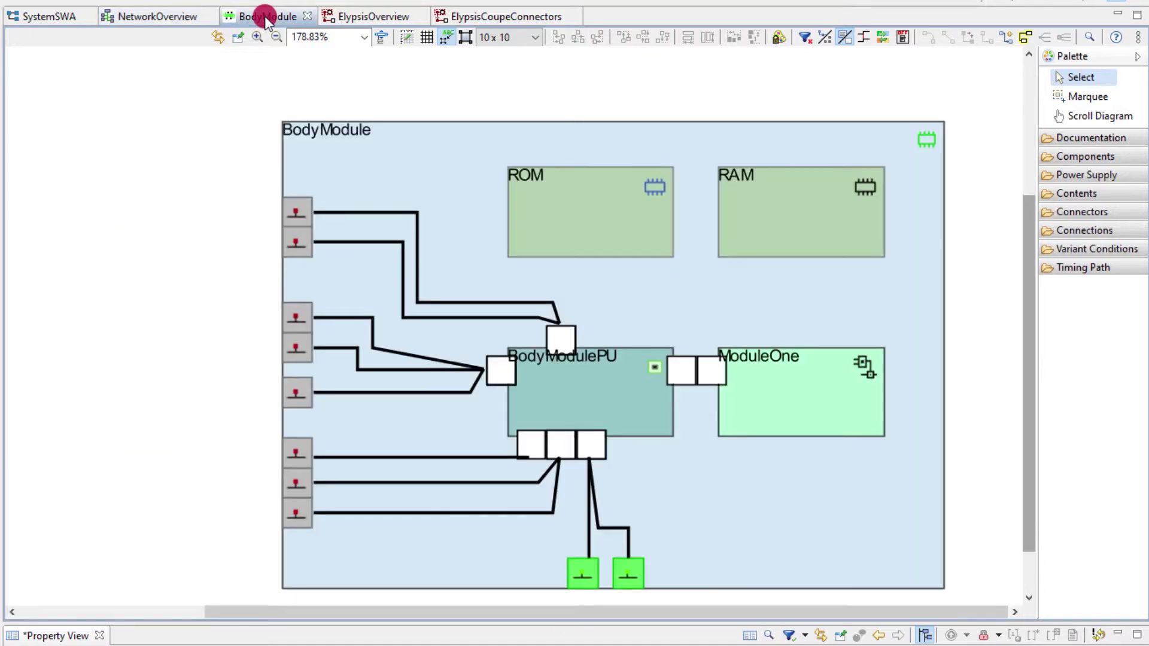
pyautogui.click(388, 19)
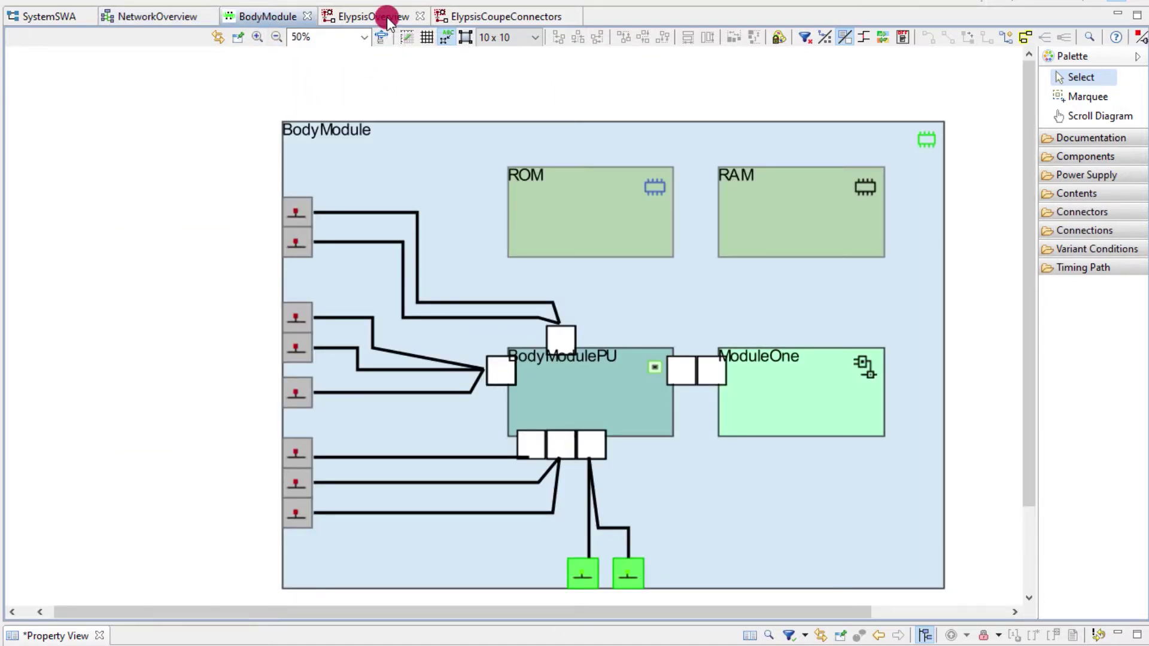
pyautogui.click(508, 18)
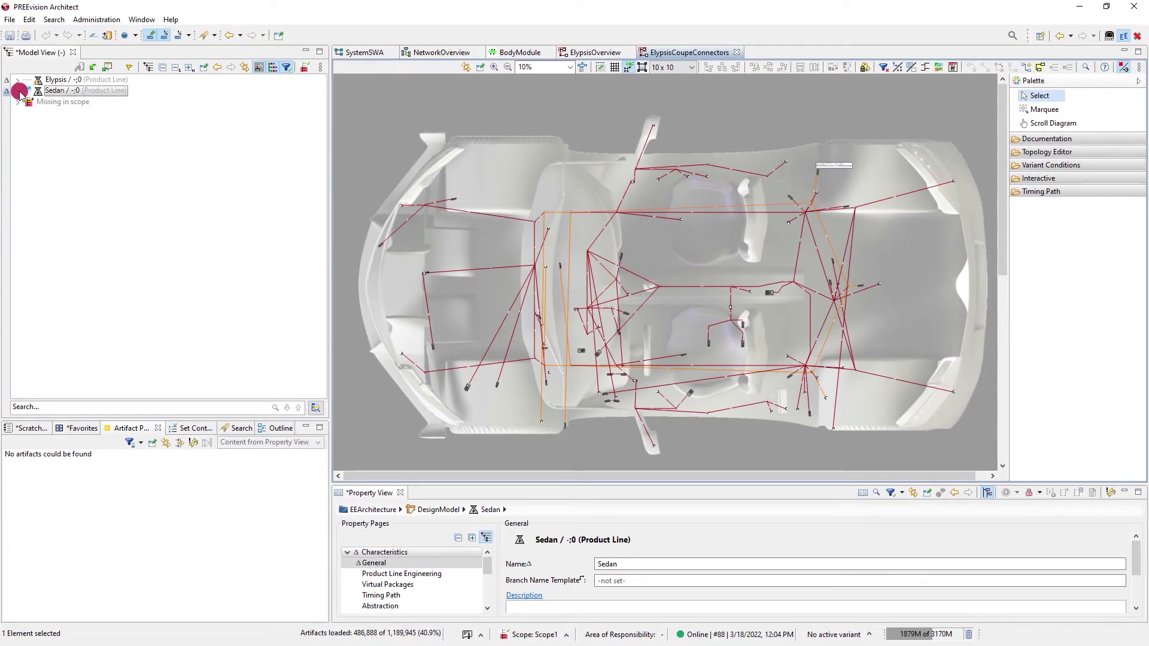
# Create a network diagram named 'Network Overview' in Sedan's HW Components › Components package
pyautogui.click(18, 91)
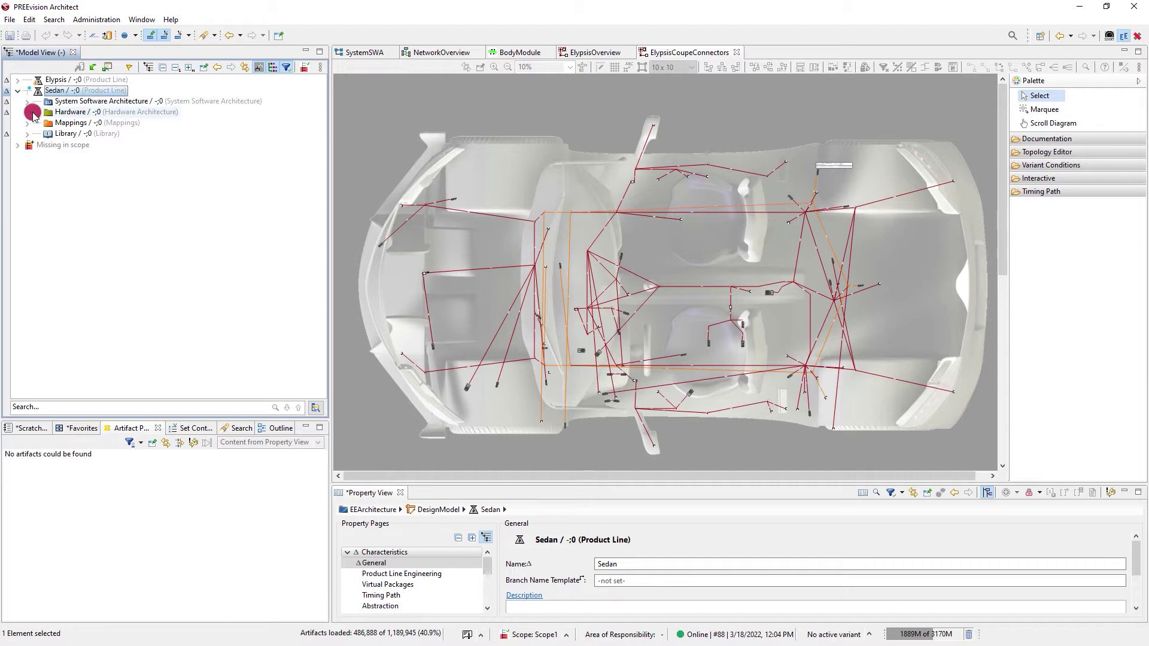
pyautogui.click(27, 112)
pyautogui.click(37, 122)
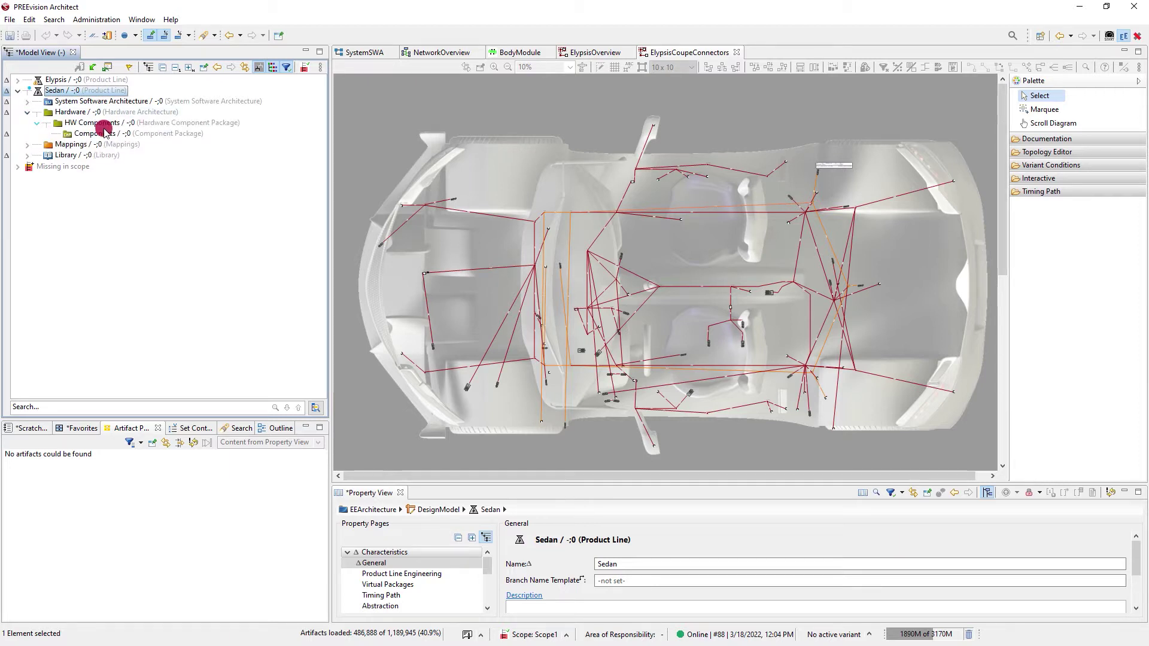
pyautogui.rightClick(146, 134)
pyautogui.moveTo(199, 161)
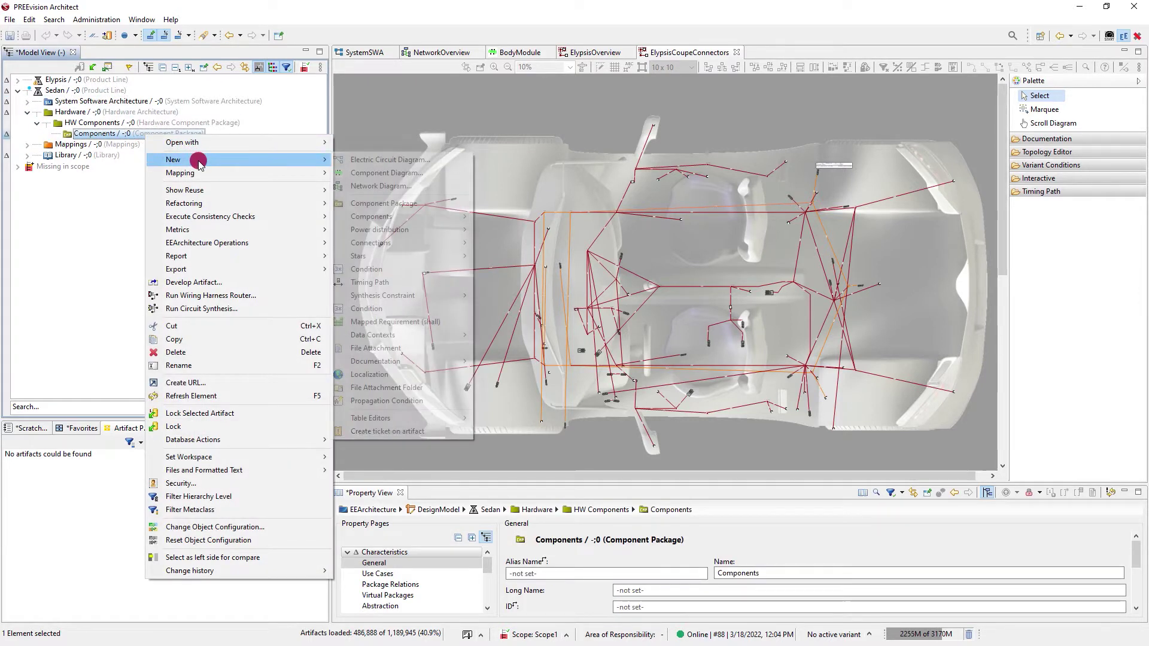
pyautogui.click(375, 189)
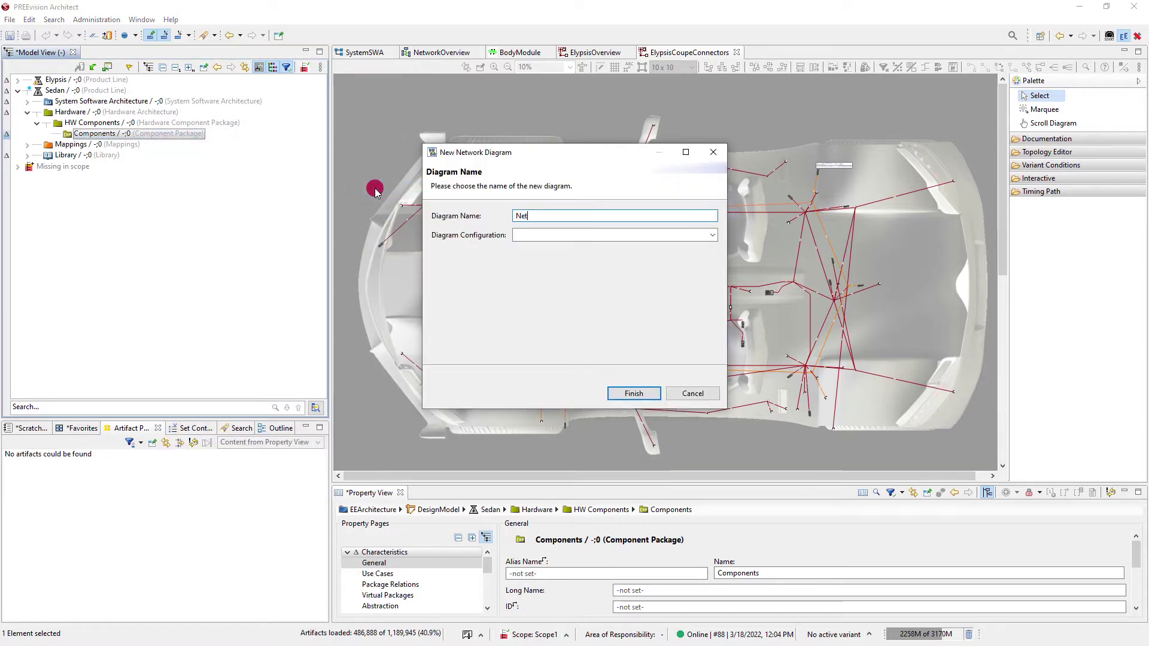
pyautogui.write('Network Overview')
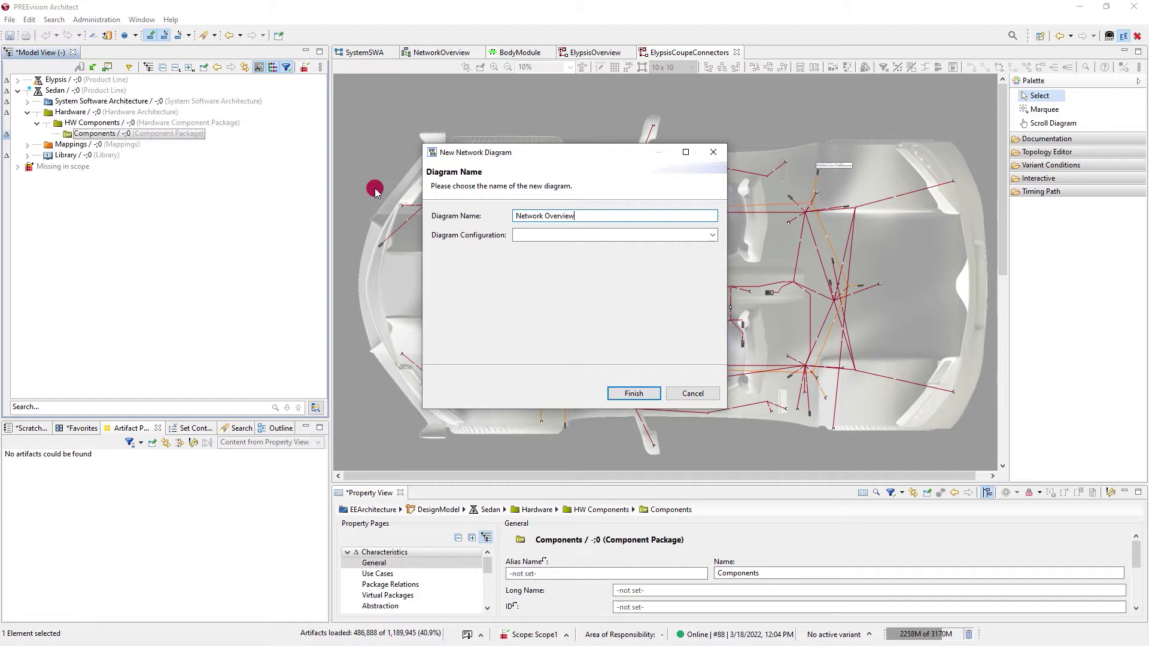
pyautogui.press('Return')
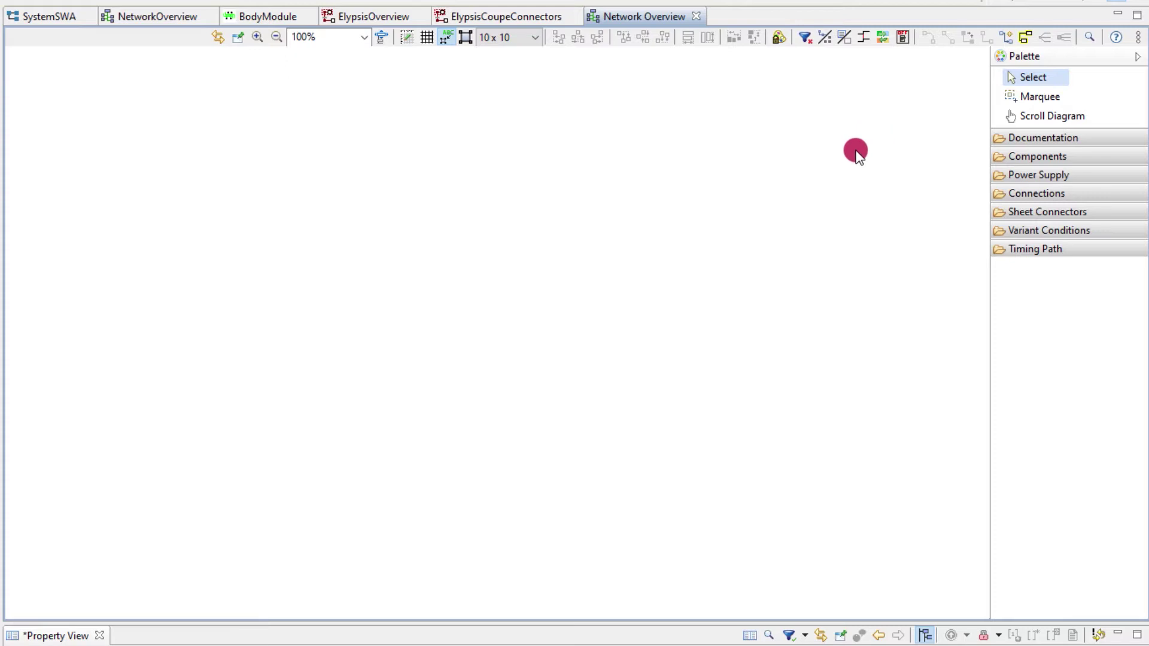
# Browse the palette's component, power supply and connection element types
pyautogui.click(1052, 155)
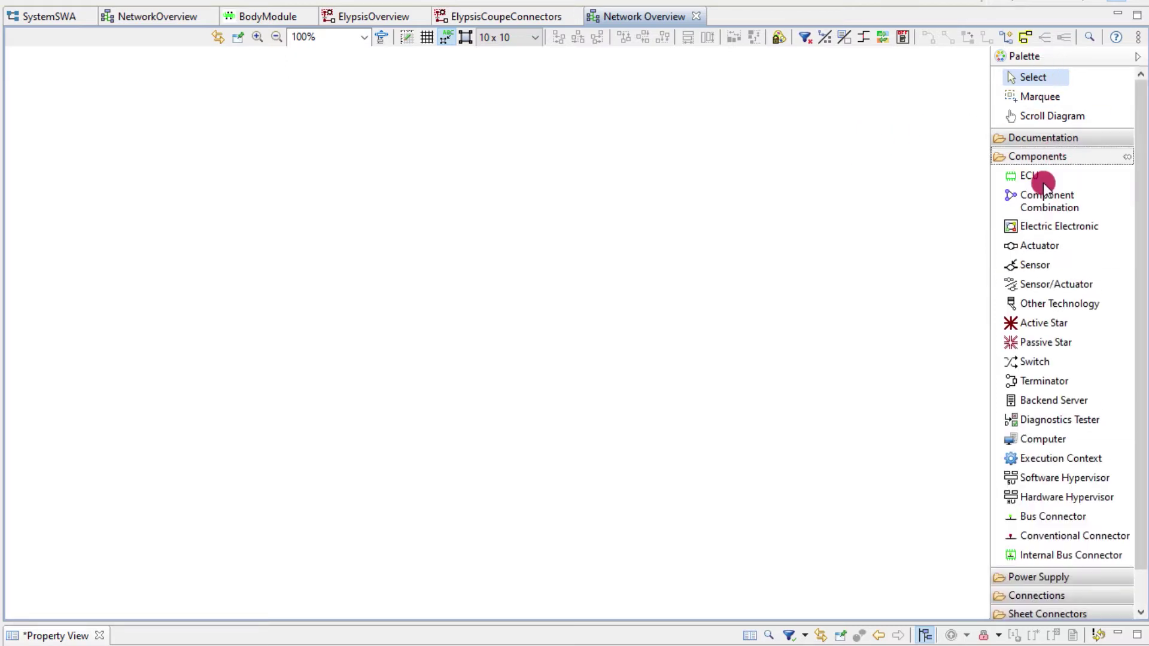
pyautogui.click(1066, 575)
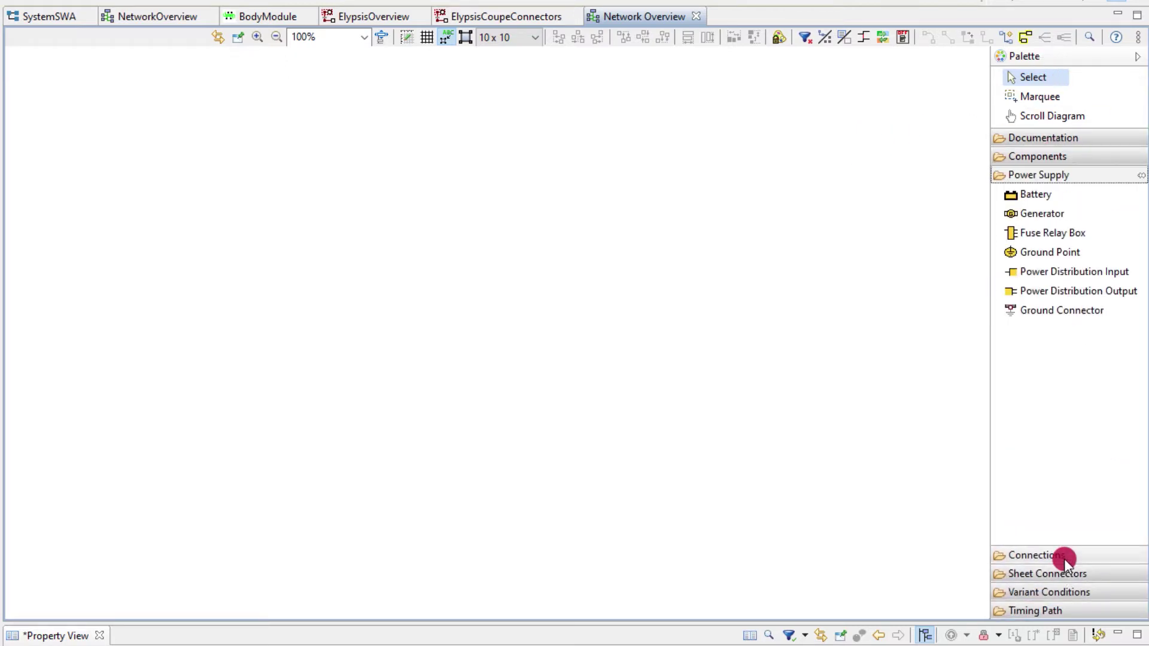
pyautogui.click(1065, 557)
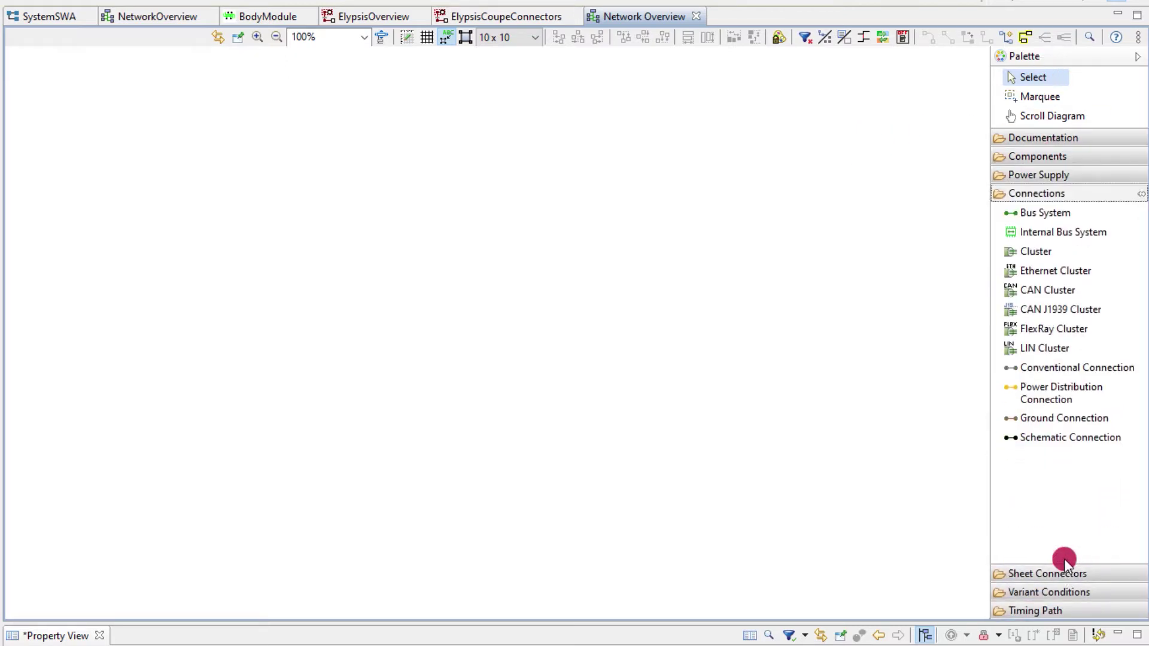
# Place four ECUs, ECU28 on the left and ECU29–ECU31 stacked on the right
pyautogui.click(1040, 154)
pyautogui.click(1035, 175)
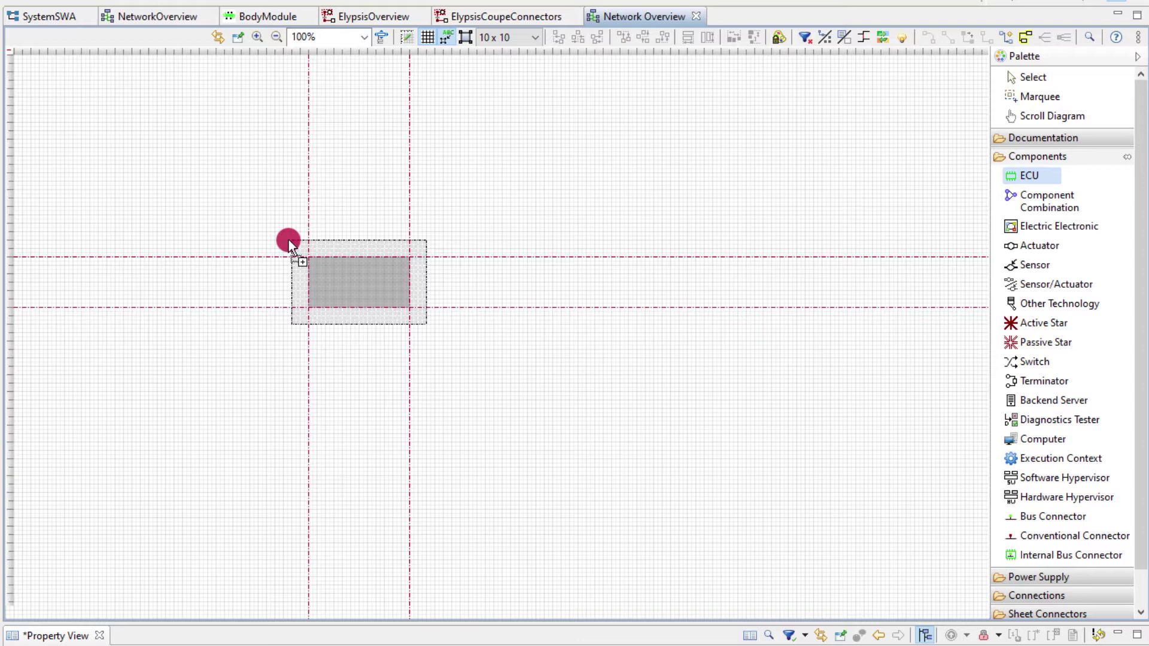
pyautogui.click(288, 240)
pyautogui.click(1036, 175)
pyautogui.click(611, 157)
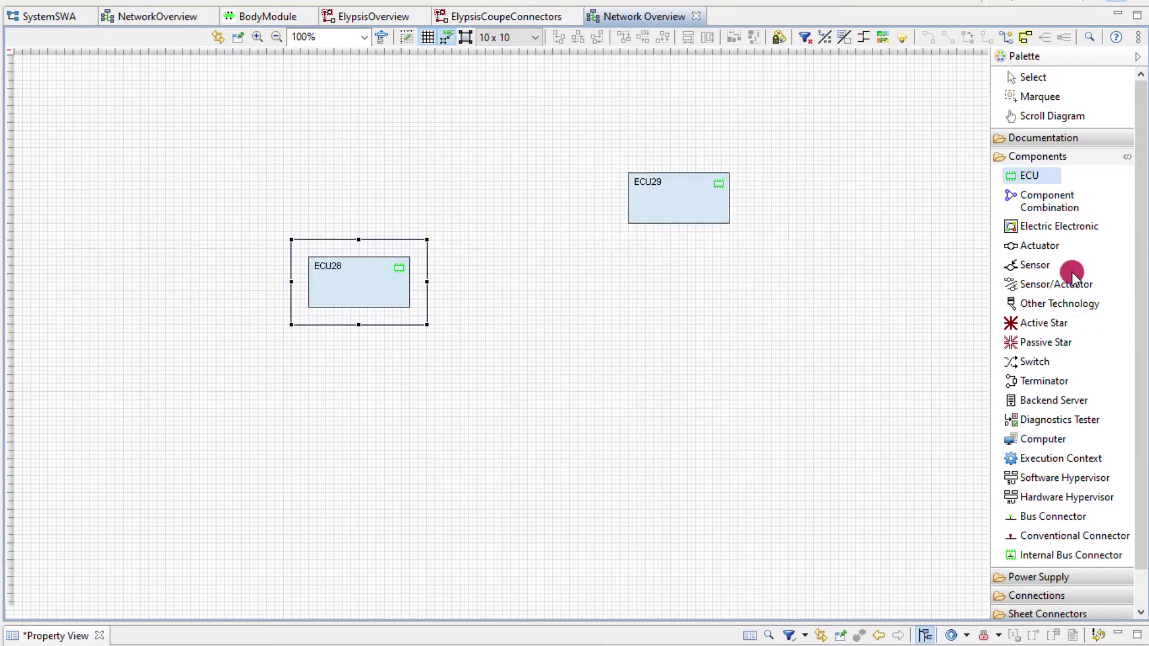
pyautogui.click(620, 282)
pyautogui.click(1029, 175)
pyautogui.click(620, 416)
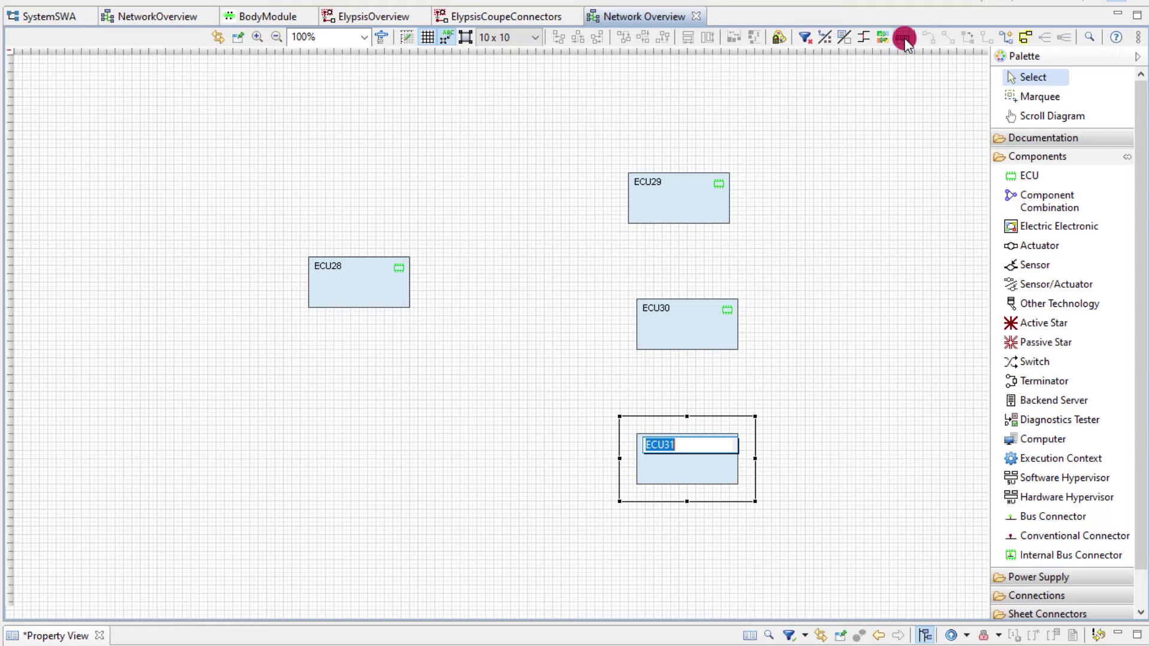
# Add bus connectors to ECU28, ECU29 and ECU30 (Bus Connector60–62)
pyautogui.click(397, 275)
pyautogui.click(406, 308)
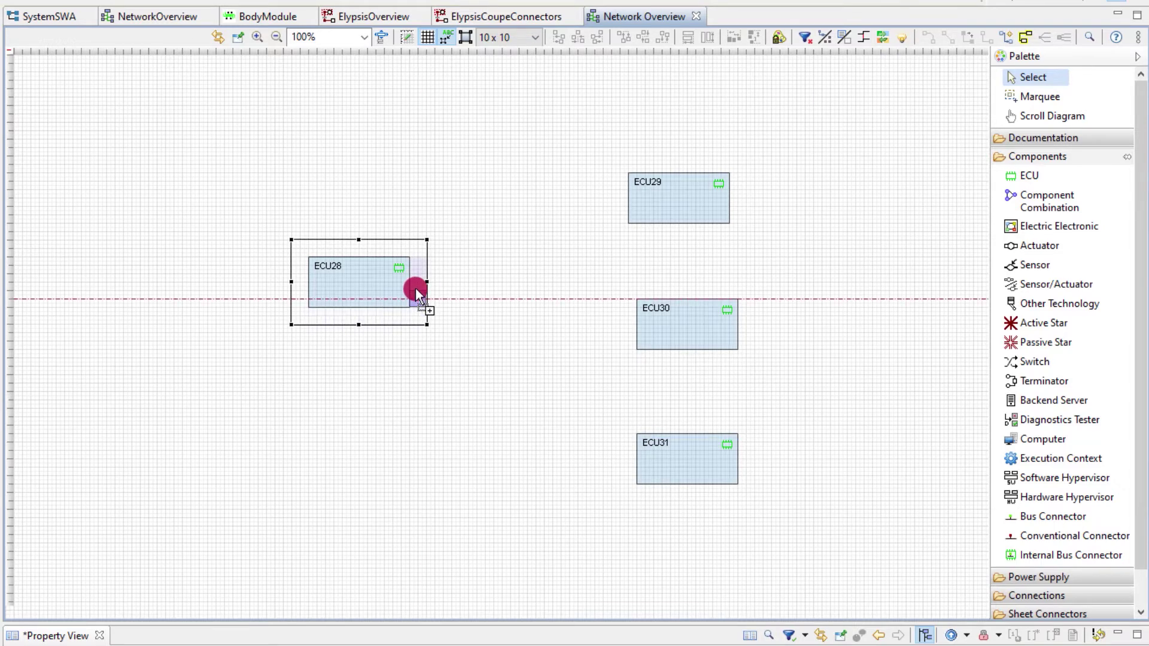
pyautogui.click(418, 289)
pyautogui.click(669, 202)
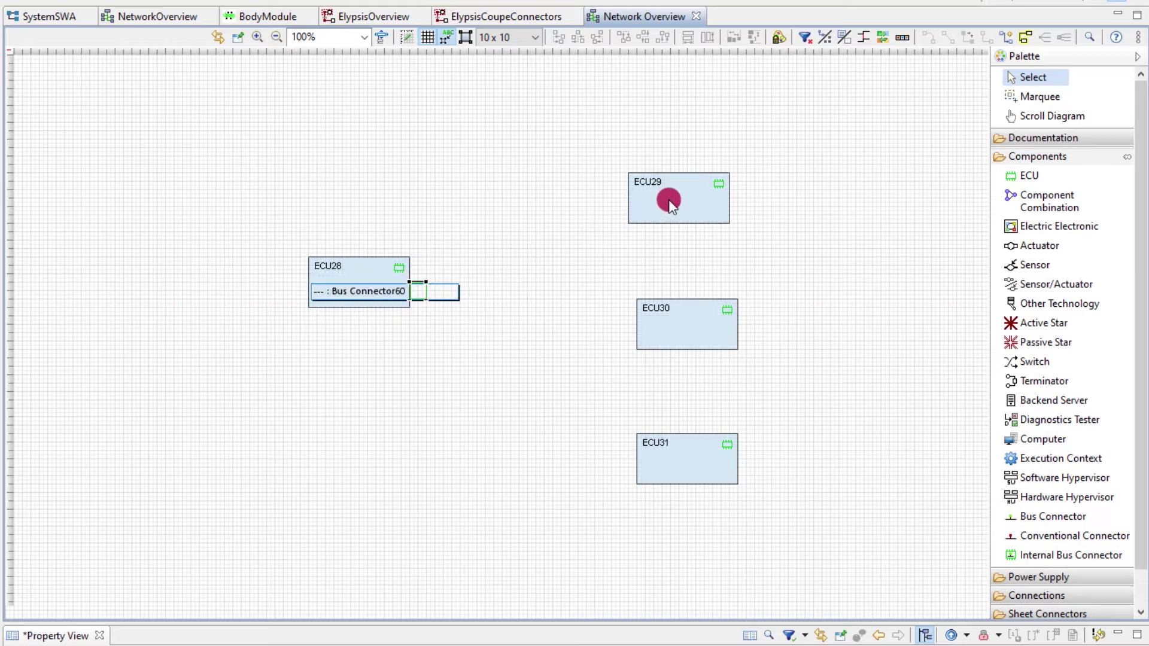
pyautogui.click(681, 228)
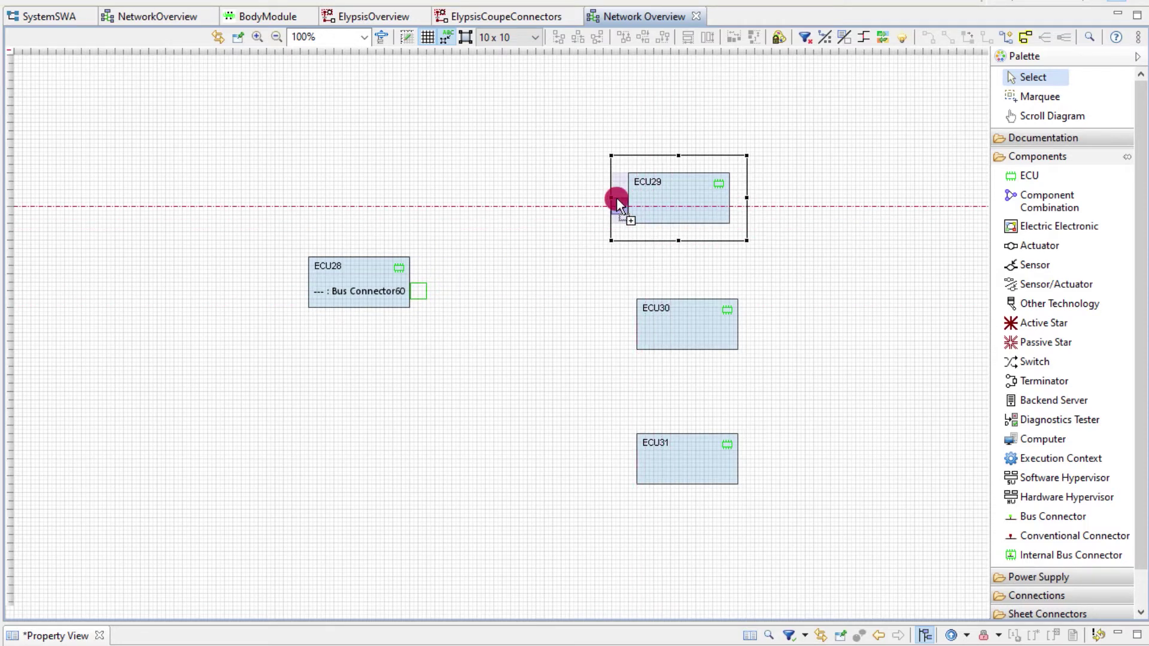
pyautogui.click(618, 204)
pyautogui.click(677, 313)
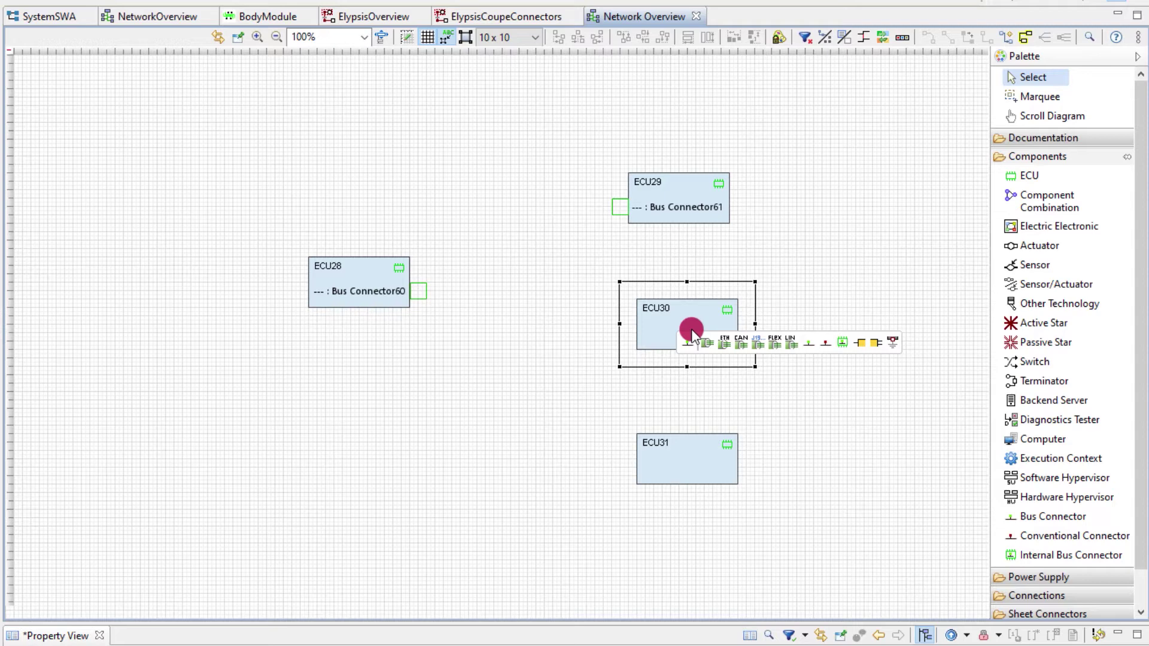
pyautogui.click(686, 341)
pyautogui.click(624, 322)
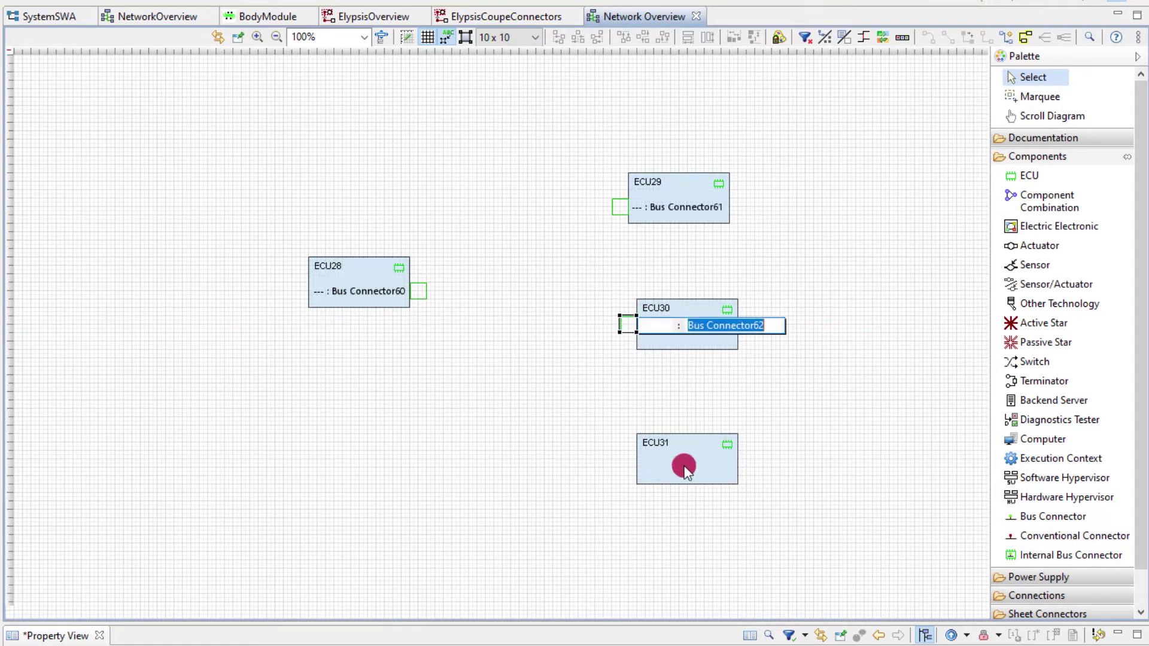
# Give ECU31 Bus Connector63 and link it to ECU28 with BusSystem16
pyautogui.click(686, 468)
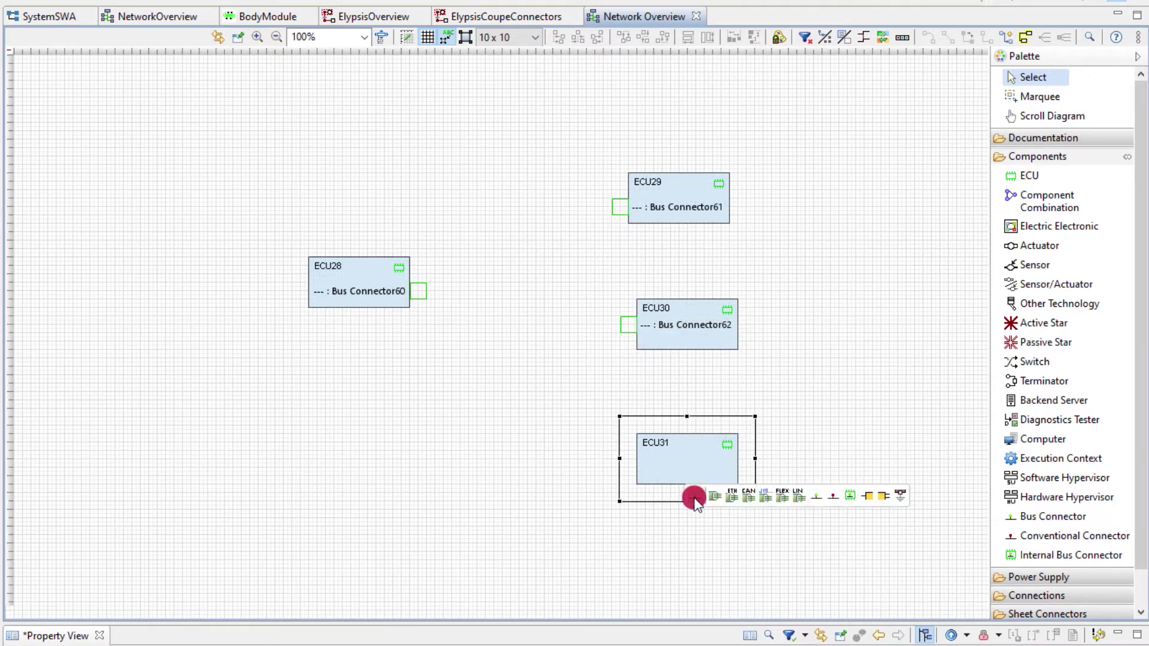
pyautogui.click(695, 496)
pyautogui.click(622, 458)
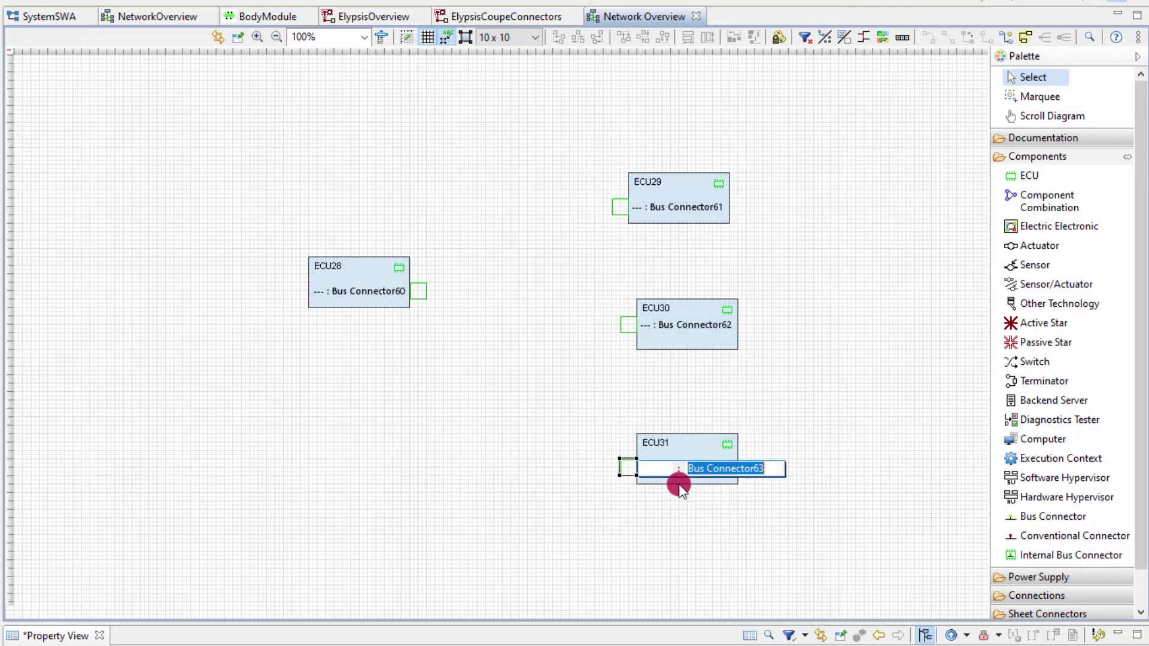
pyautogui.click(630, 469)
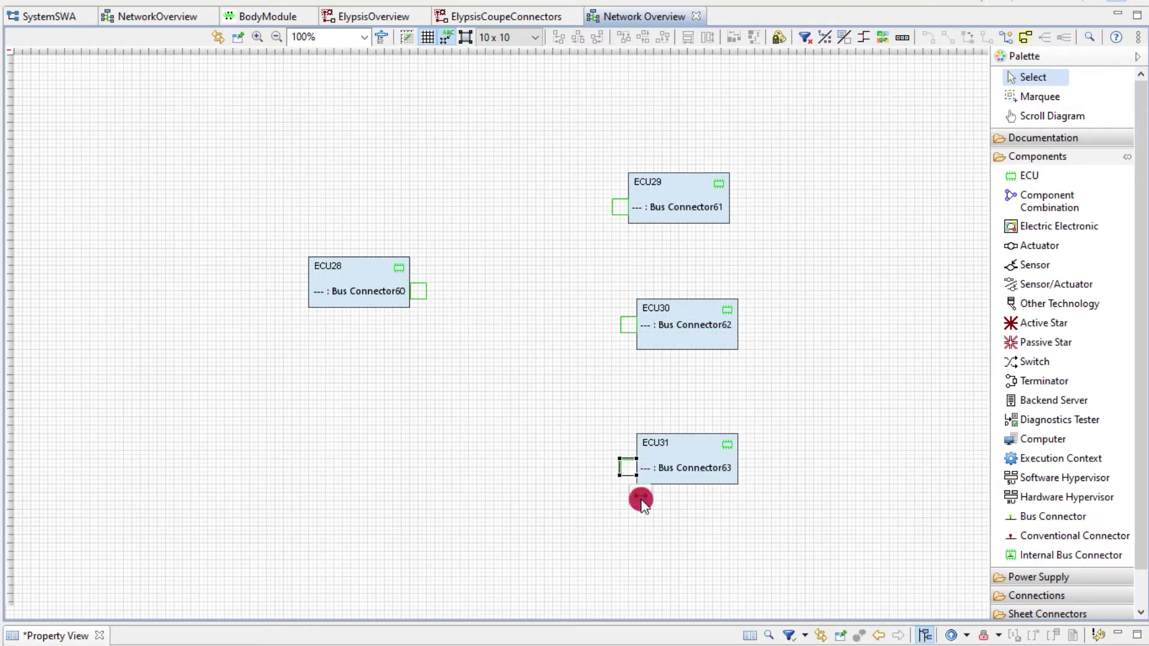
pyautogui.moveTo(641, 497); pyautogui.dragTo(417, 293)
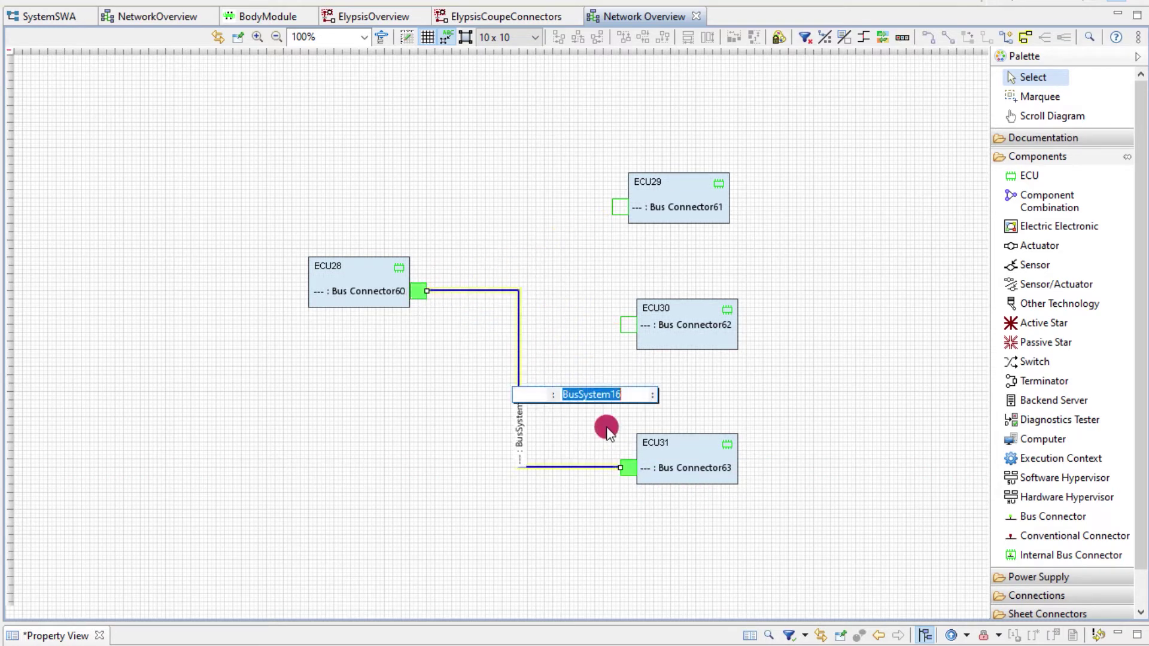
pyautogui.click(235, 435)
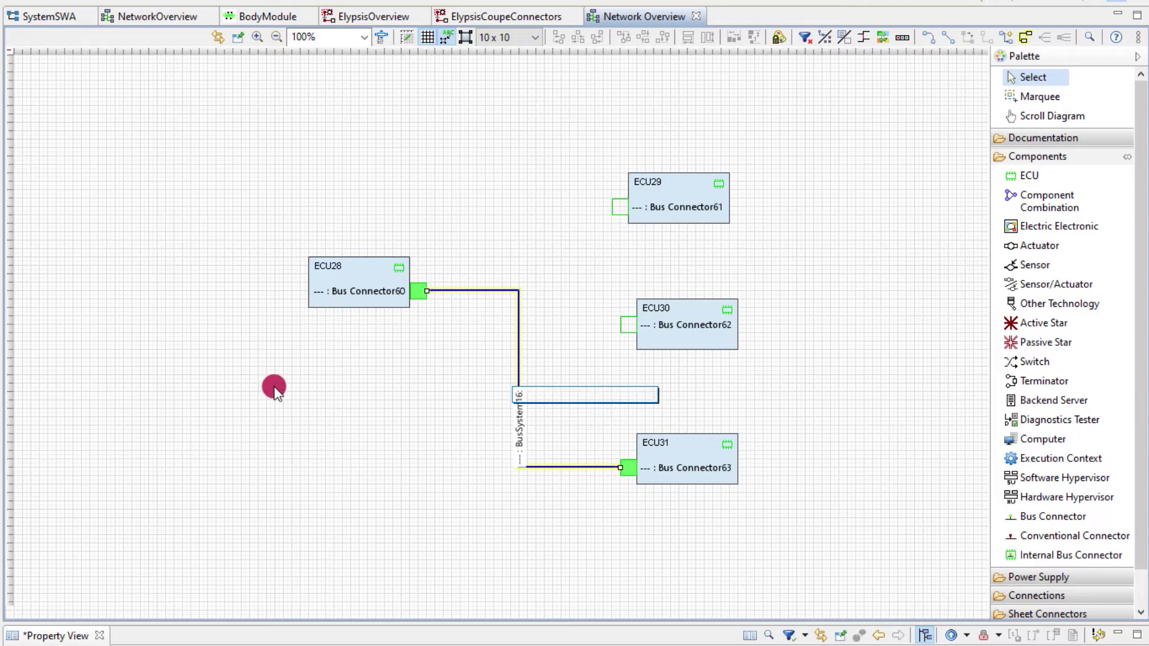
# Hide connector and bus labels, then place ECU32 and ECU33 in the upper left
pyautogui.click(844, 37)
pyautogui.moveTo(483, 133)
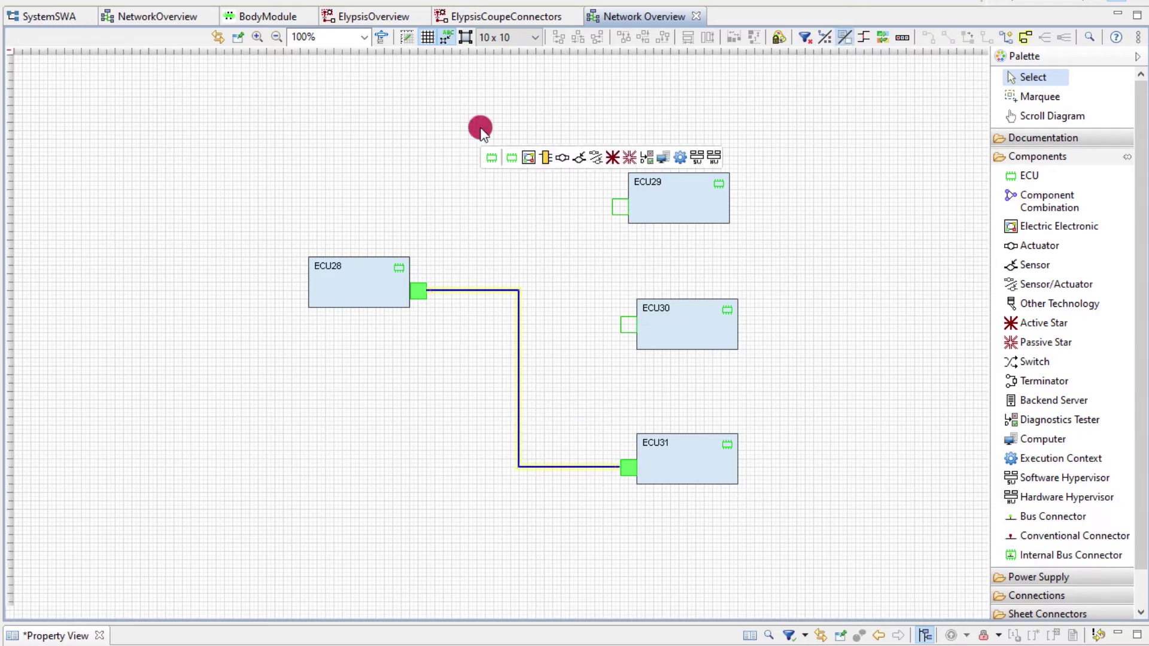
pyautogui.click(492, 157)
pyautogui.click(326, 117)
pyautogui.moveTo(217, 165)
pyautogui.click(224, 190)
pyautogui.click(138, 180)
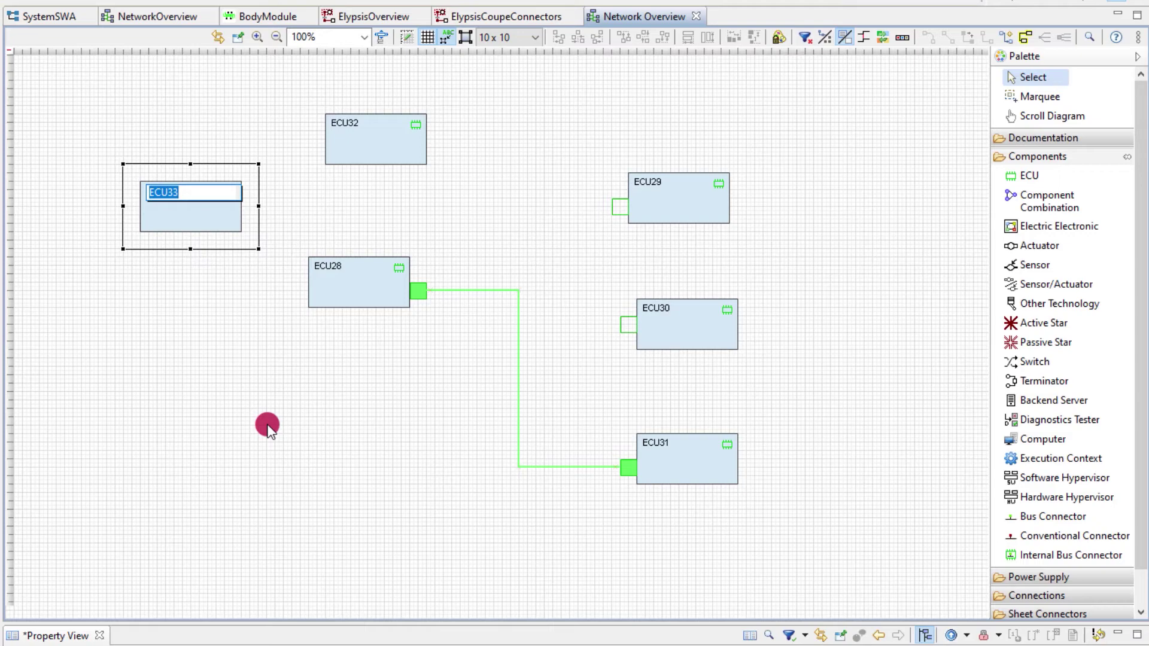
pyautogui.click(264, 425)
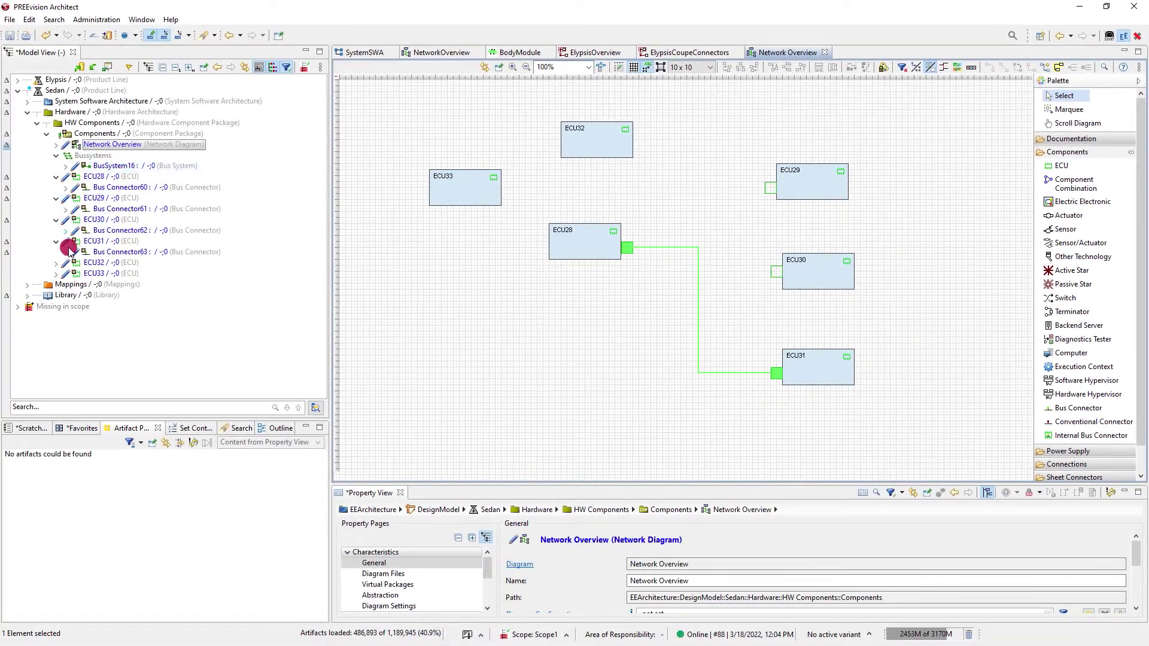
# Remove ECU32 from the diagram only and delete ECU33 from the model entirely
pyautogui.rightClick(595, 137)
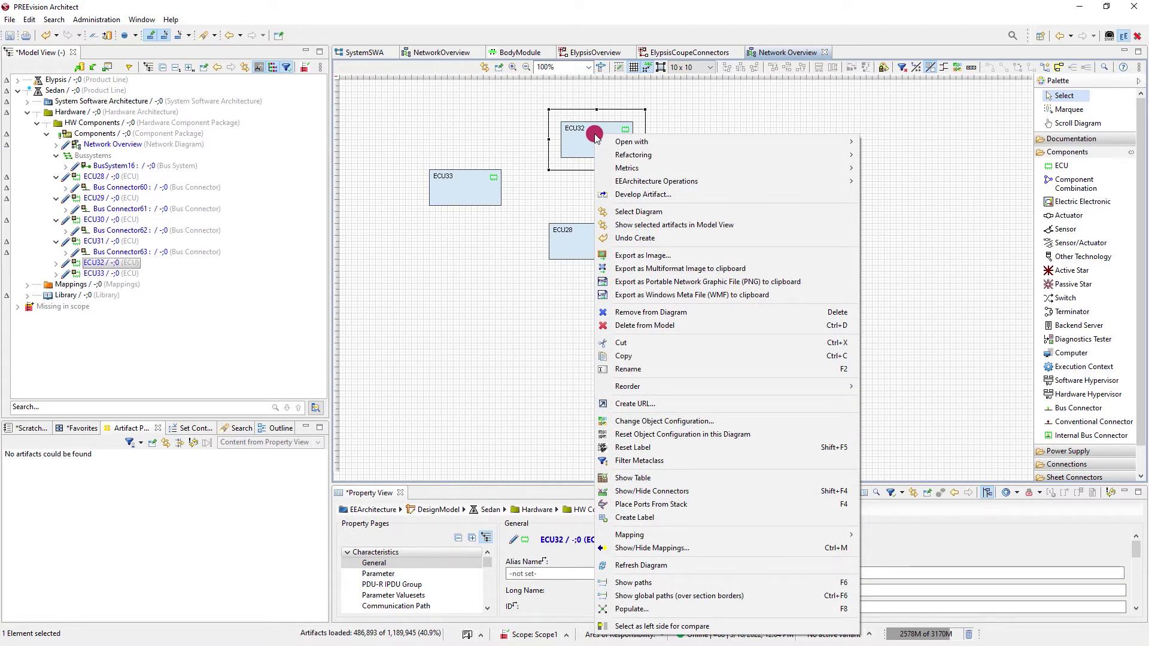
pyautogui.click(644, 313)
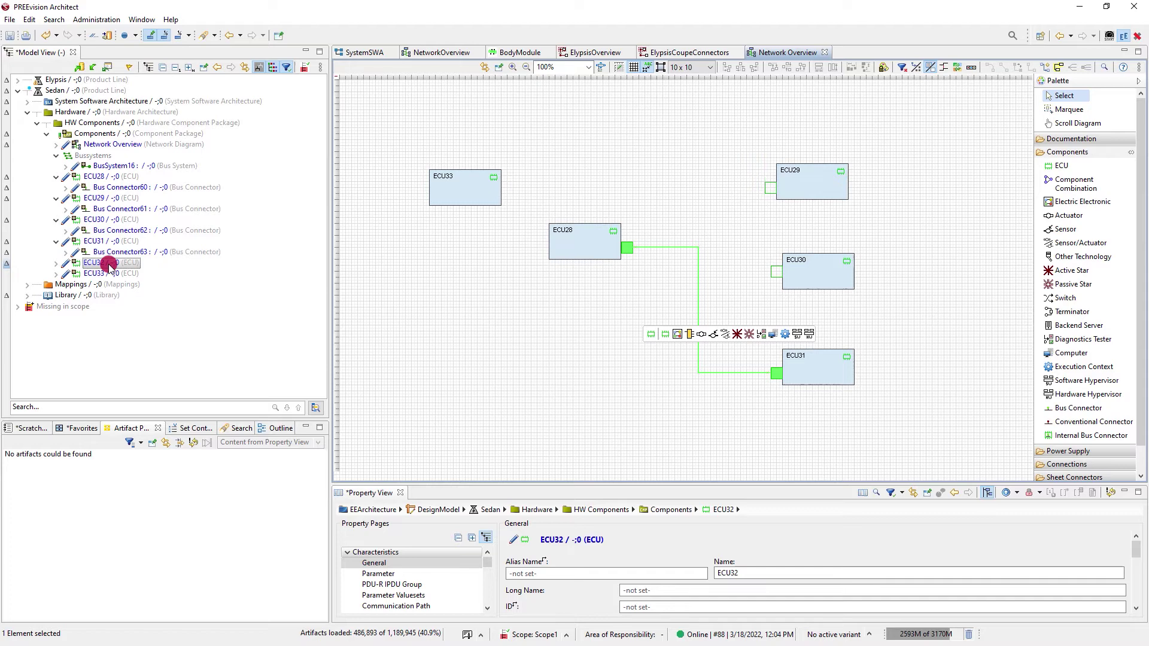
pyautogui.rightClick(473, 194)
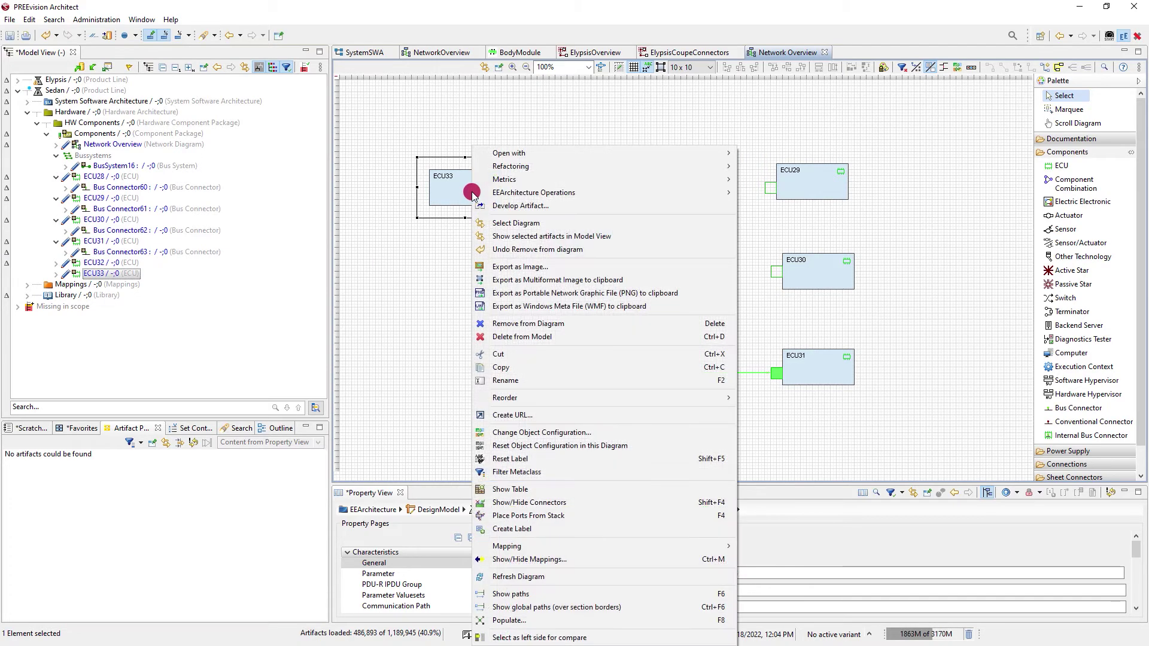
pyautogui.click(534, 337)
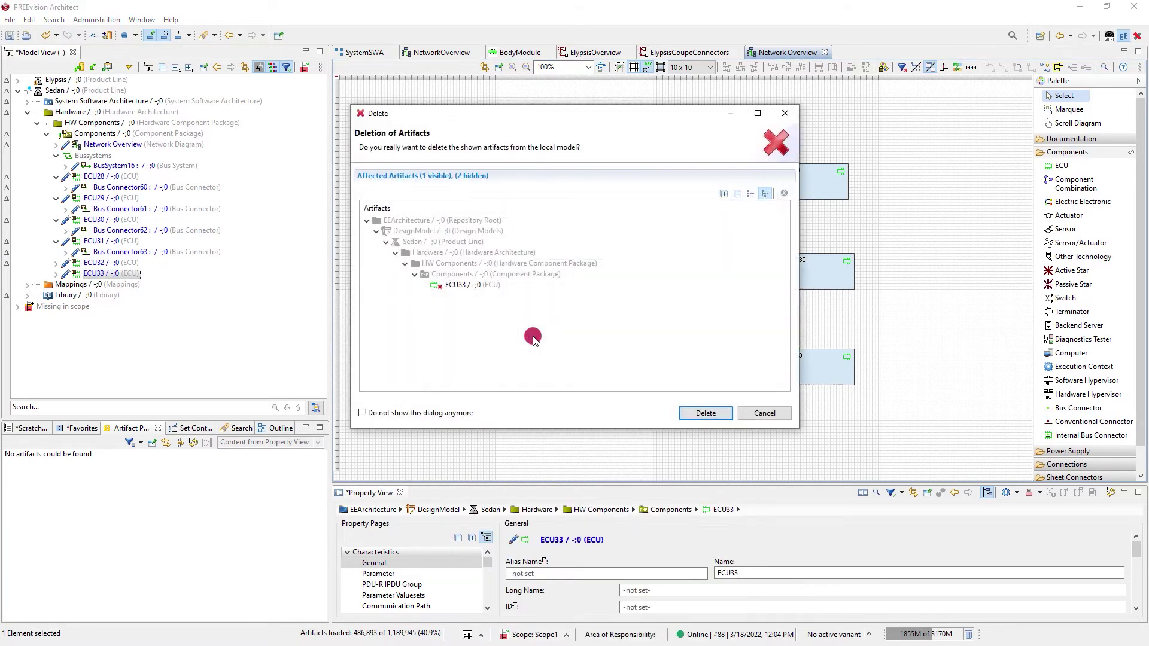
pyautogui.click(706, 413)
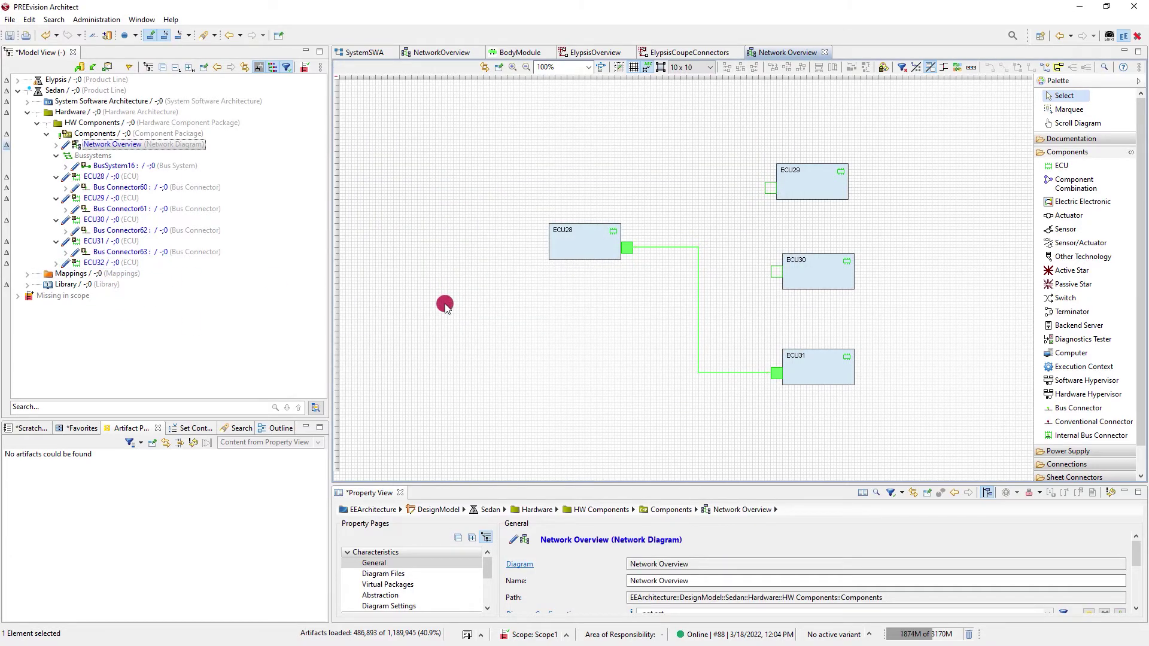
# Extend the bus from ECU28's connector to ECU29
pyautogui.moveTo(444, 305)
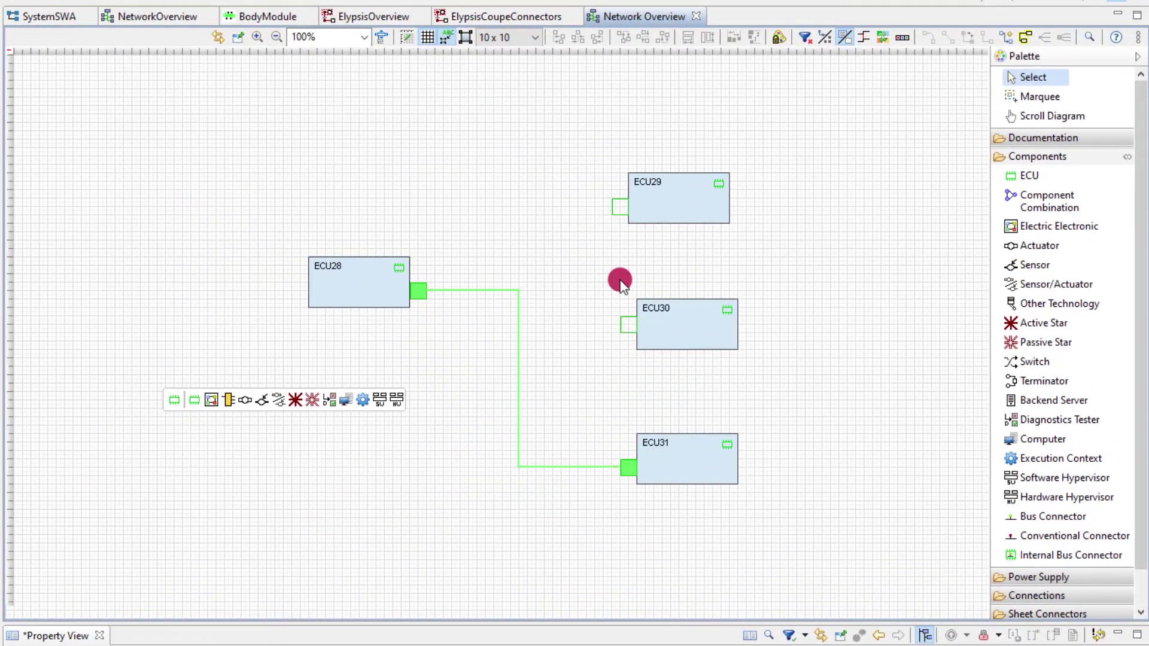
pyautogui.moveTo(327, 224)
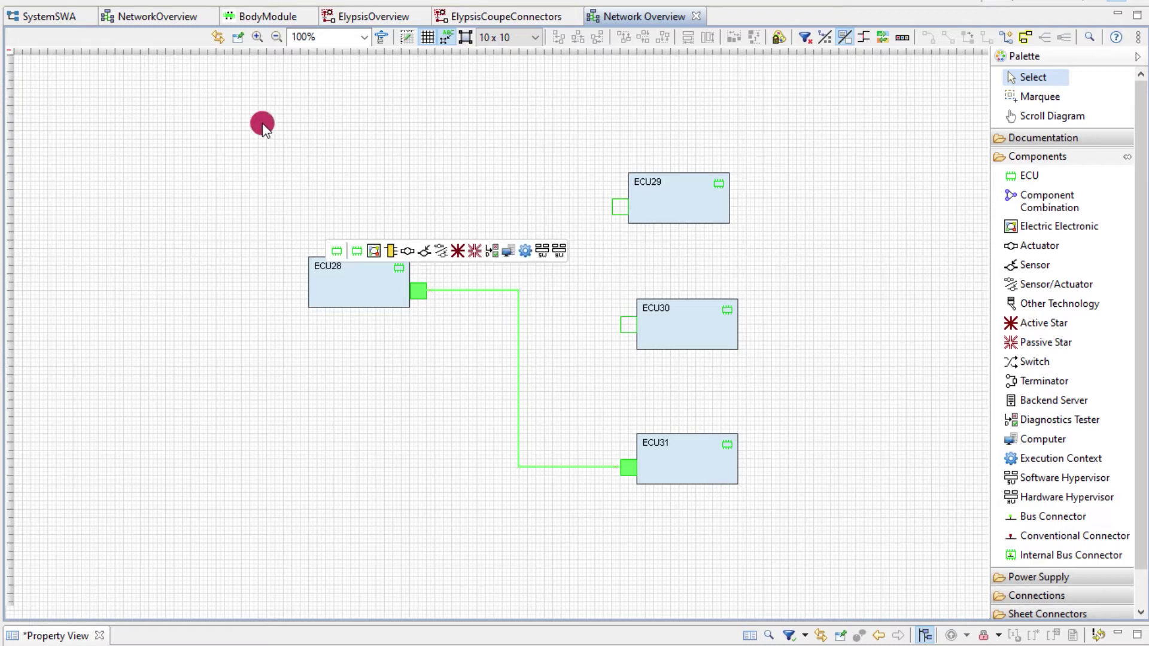
pyautogui.click(419, 291)
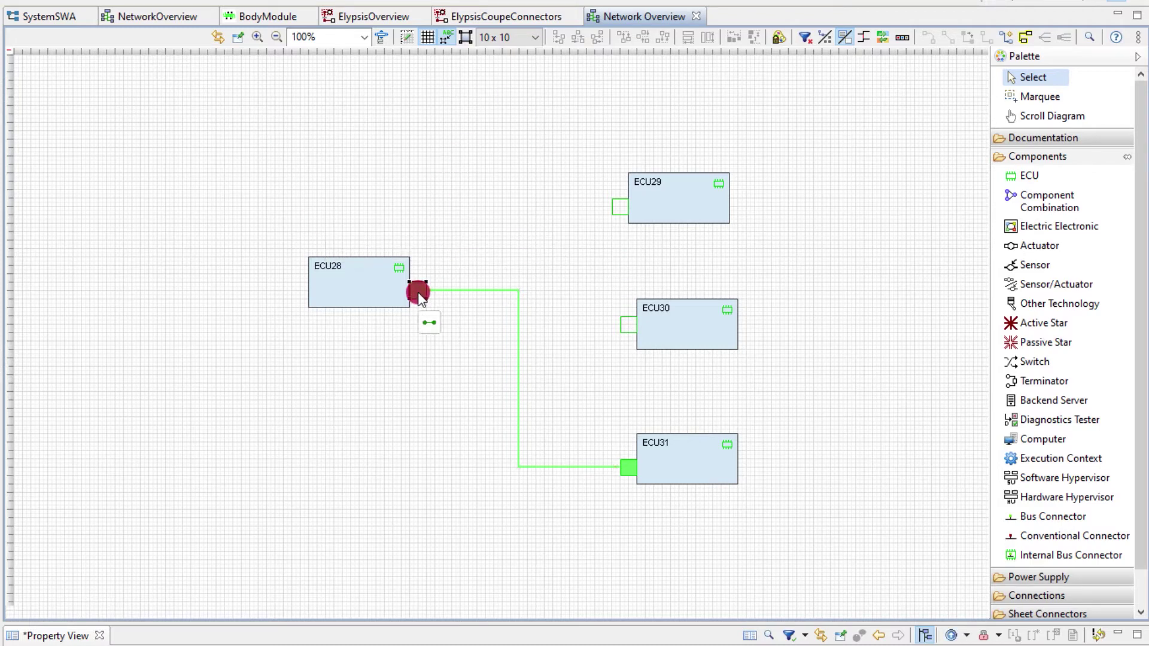
pyautogui.moveTo(426, 328); pyautogui.dragTo(437, 285)
# Move ECU29 nearer ECU28, adjust the bus segments and apply right-angled default routing
pyautogui.moveTo(664, 207); pyautogui.dragTo(581, 197)
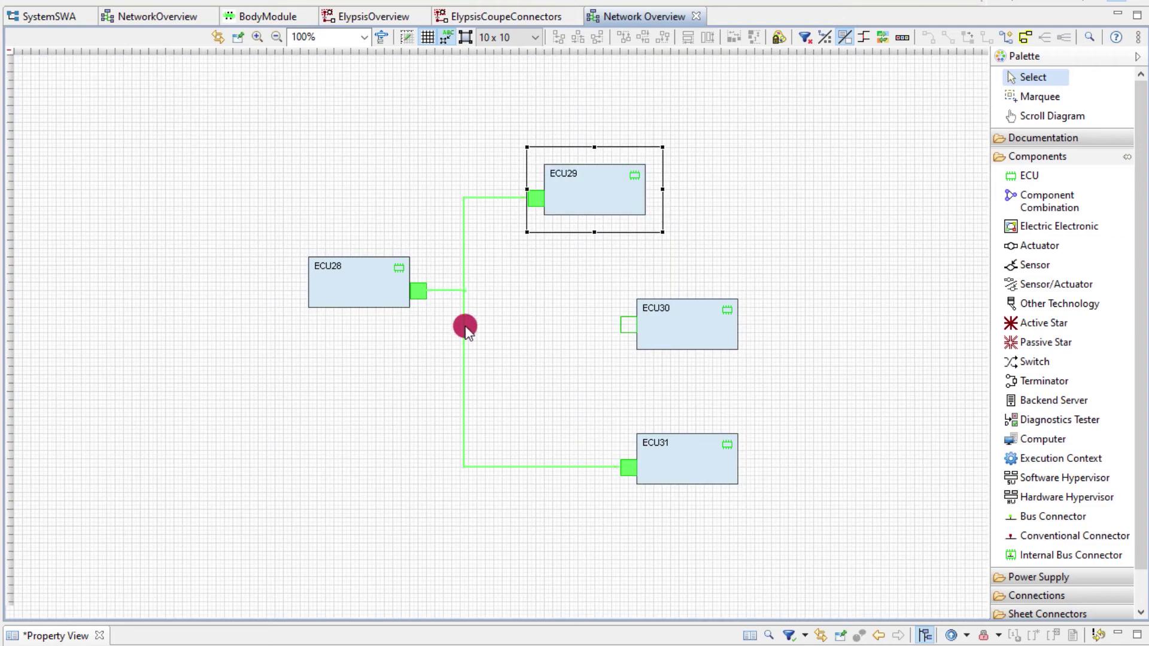
pyautogui.moveTo(466, 328); pyautogui.dragTo(290, 328)
pyautogui.moveTo(362, 196); pyautogui.dragTo(367, 241)
pyautogui.click(1051, 81)
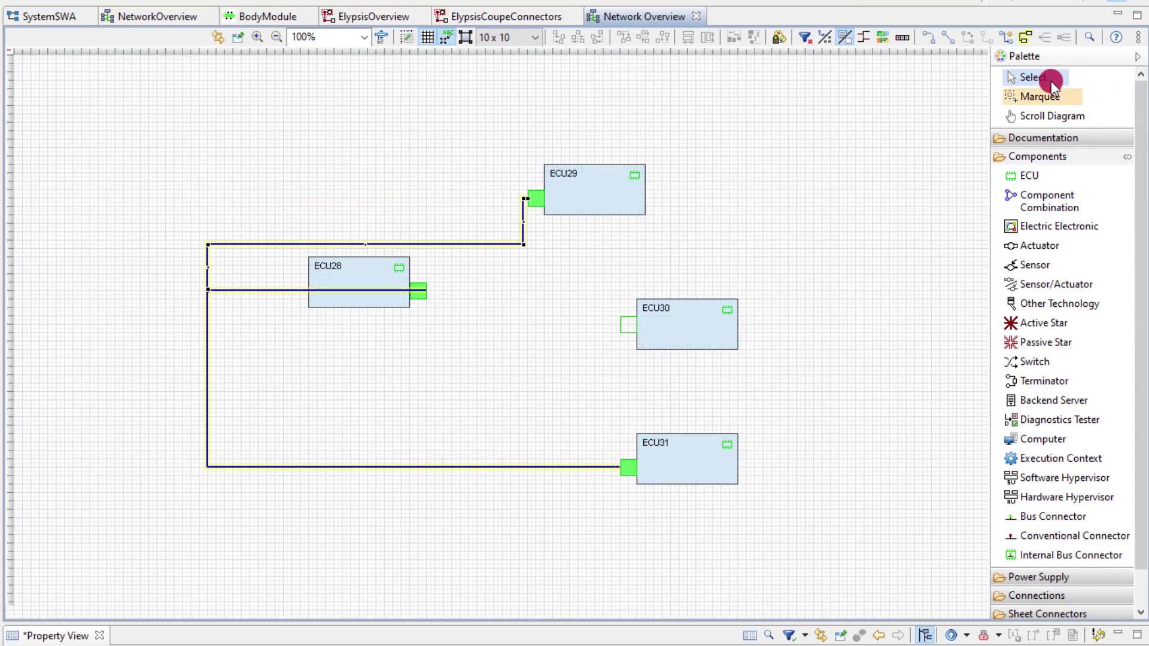
pyautogui.click(1024, 37)
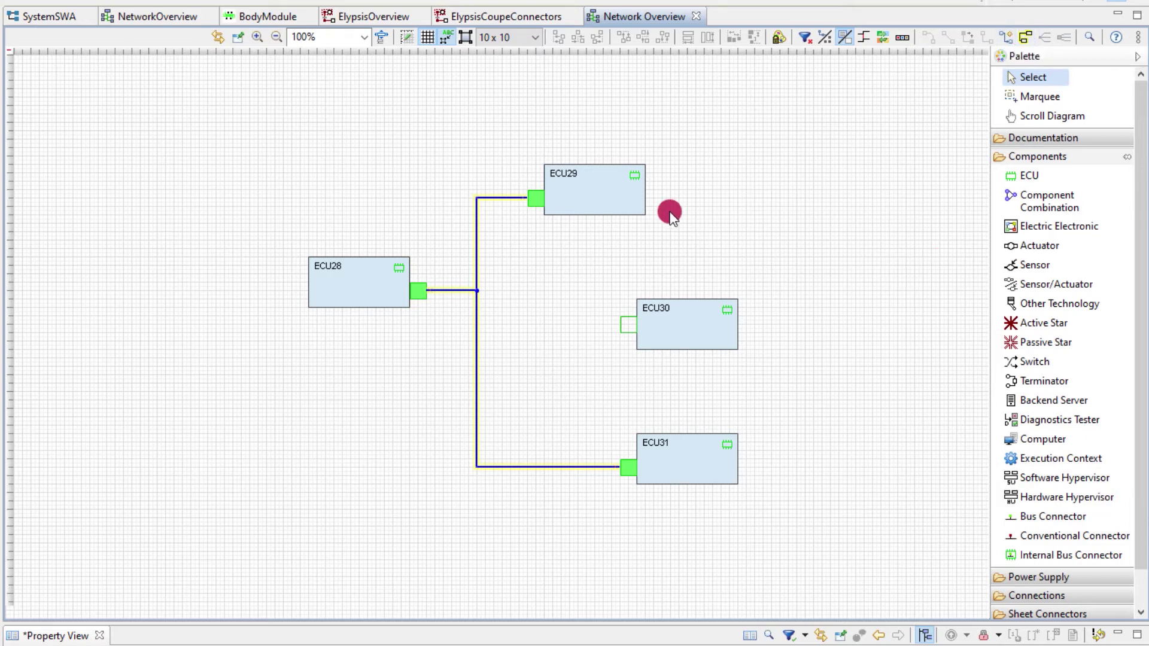
# Enlarge ECU29 into a wider, taller box
pyautogui.click(644, 219)
pyautogui.moveTo(665, 229)
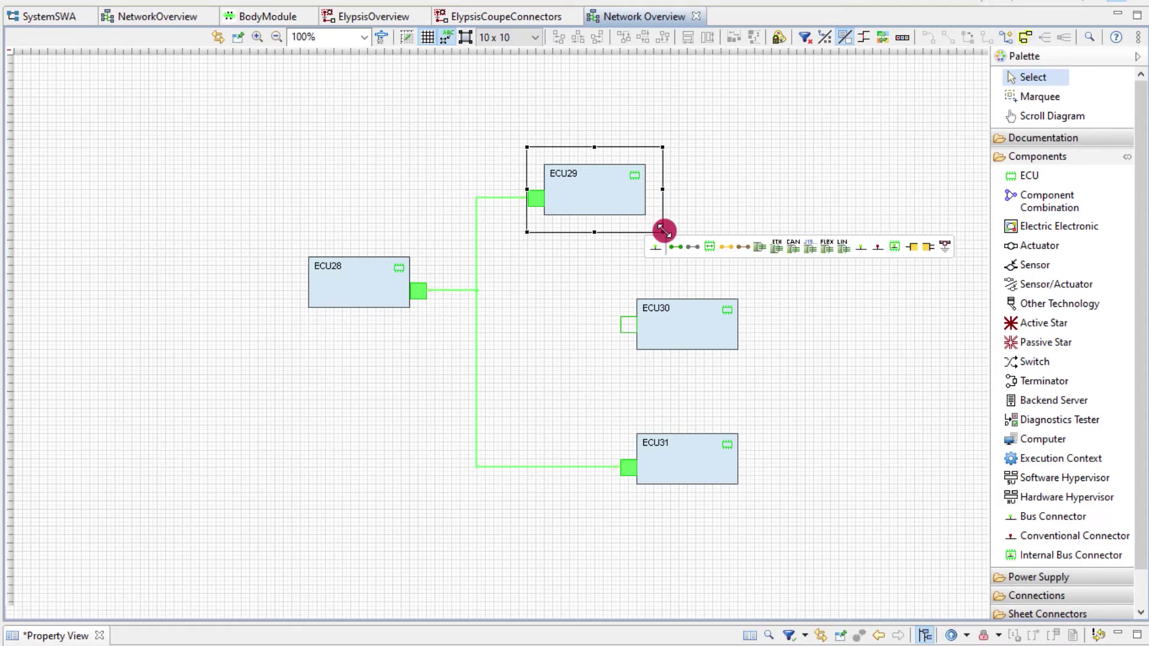
pyautogui.moveTo(664, 231); pyautogui.dragTo(838, 262)
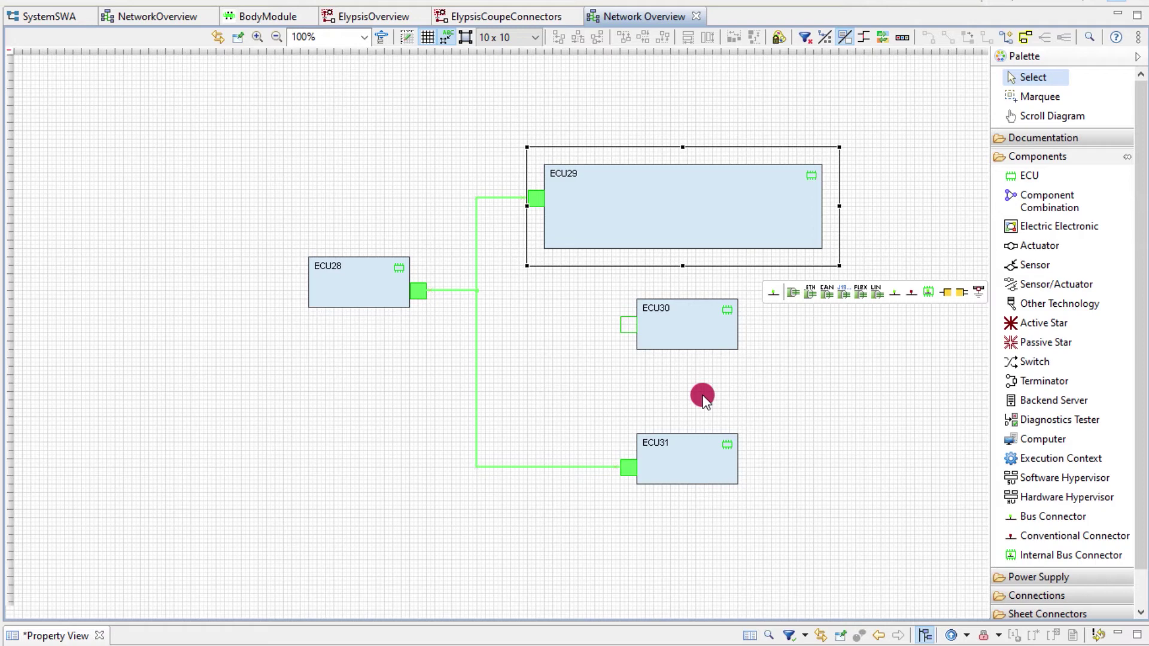
# Match ECU30 and ECU31 to ECU29's width and left-align them with it
pyautogui.click(692, 461)
pyautogui.keyDown('shift'); pyautogui.click(678, 321); pyautogui.keyUp('shift')
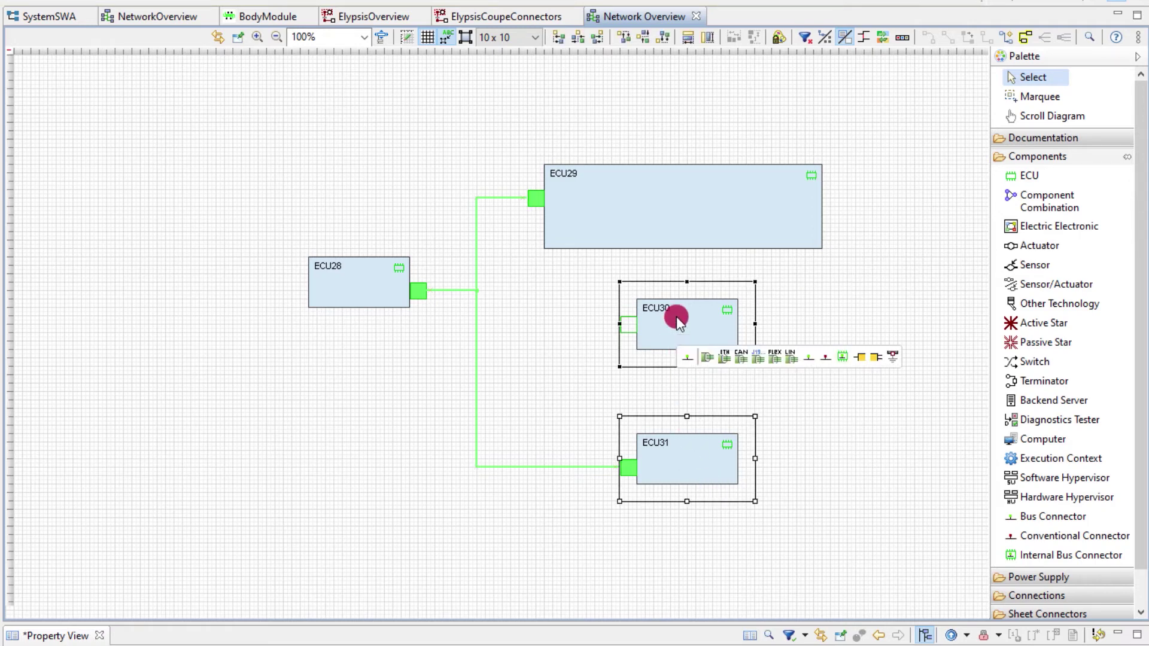
pyautogui.keyDown('shift'); pyautogui.click(673, 207); pyautogui.keyUp('shift')
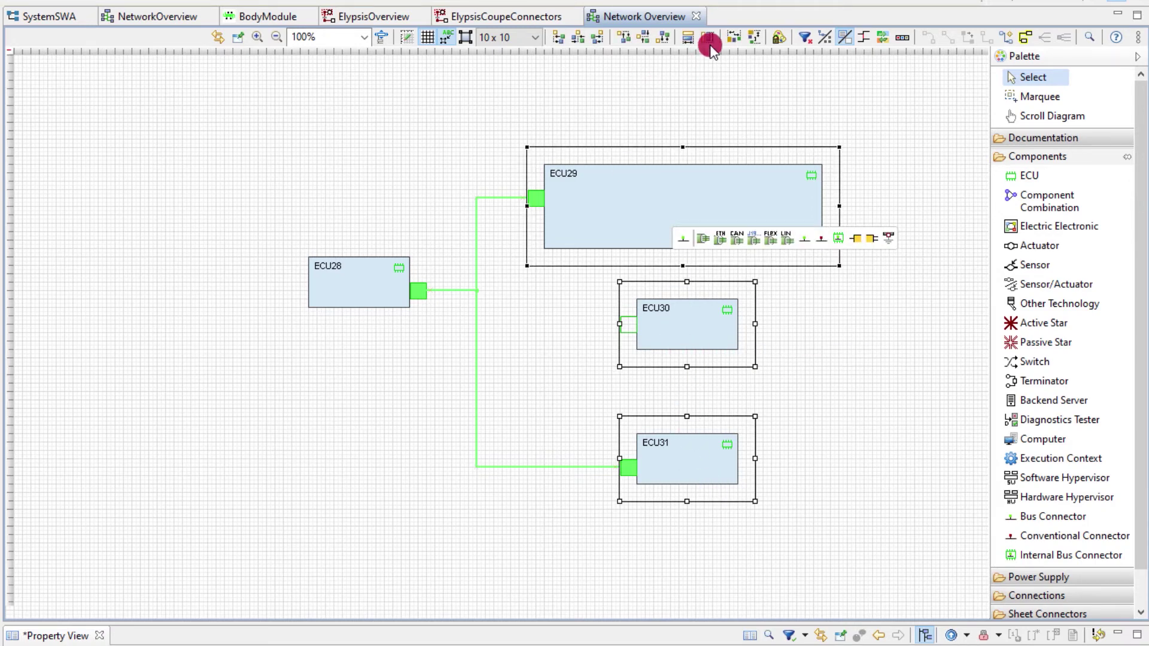
pyautogui.click(687, 38)
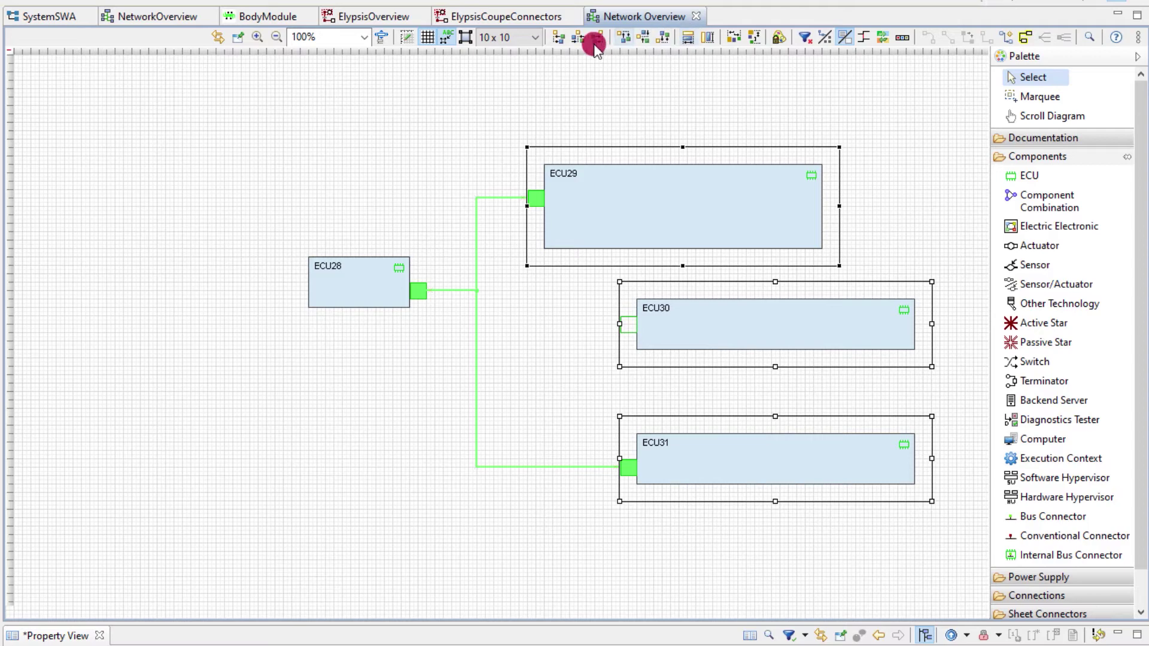
pyautogui.click(561, 40)
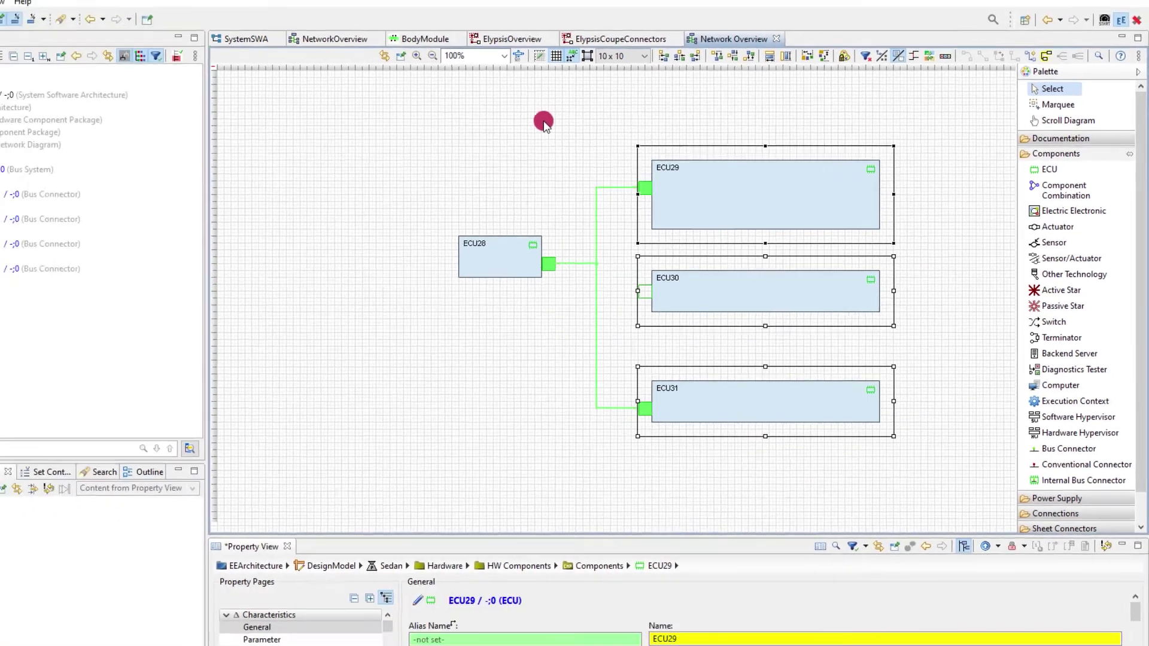
# Assign the Library's CAN Connector type to ECU28's Bus Connector60
pyautogui.click(535, 326)
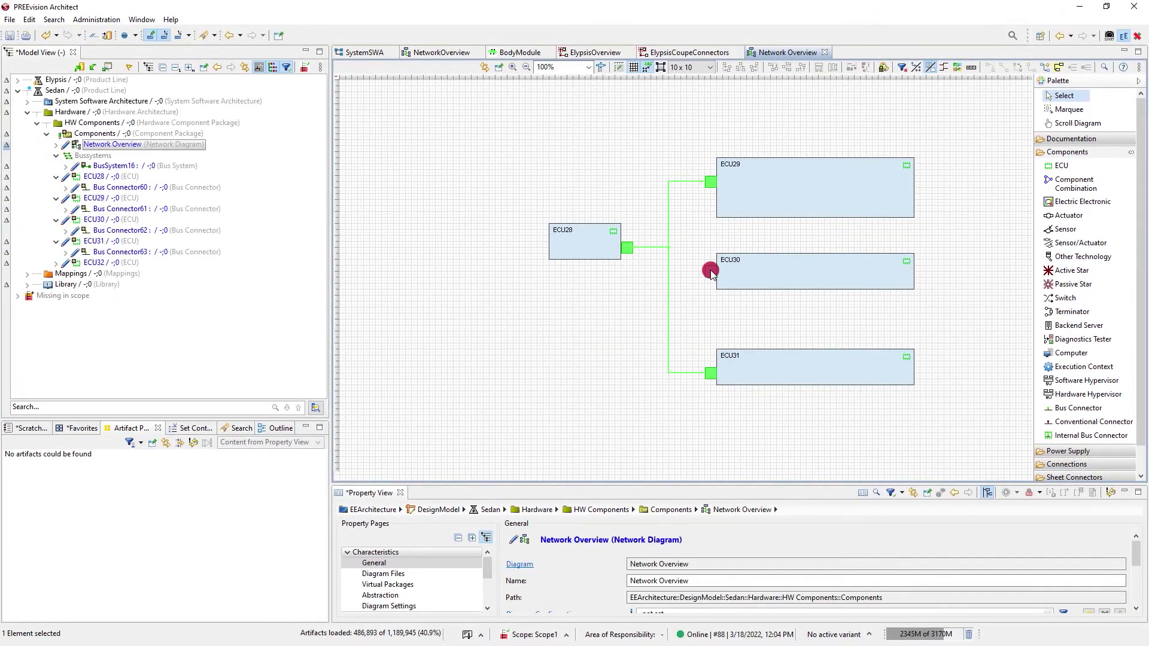
pyautogui.click(711, 272)
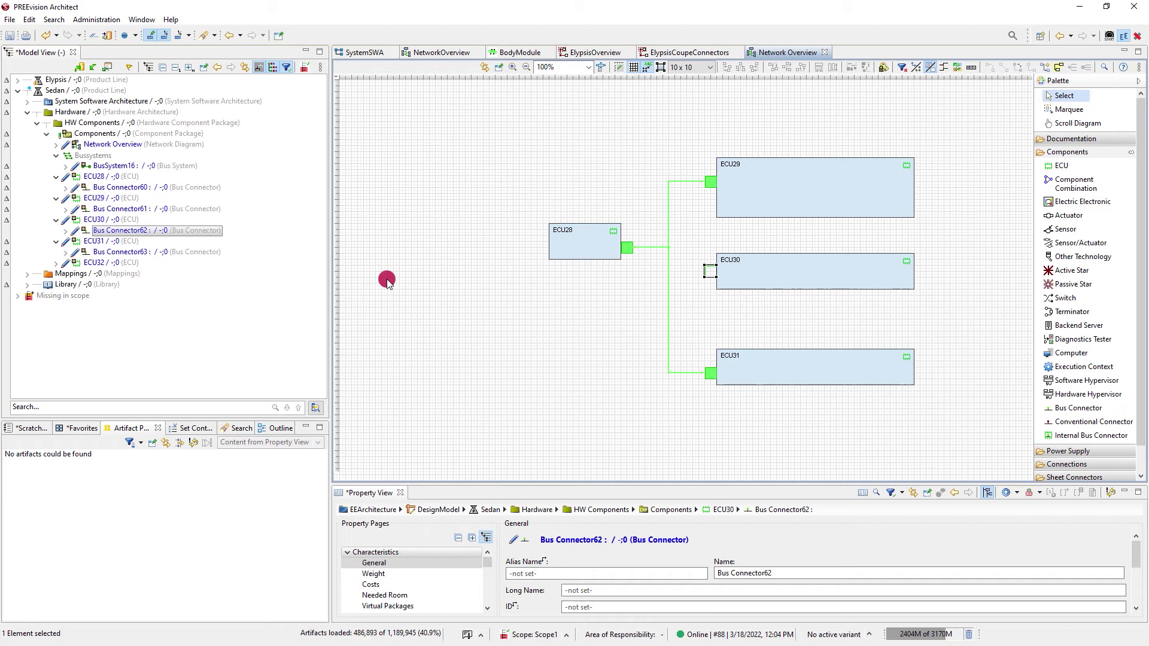
pyautogui.click(409, 298)
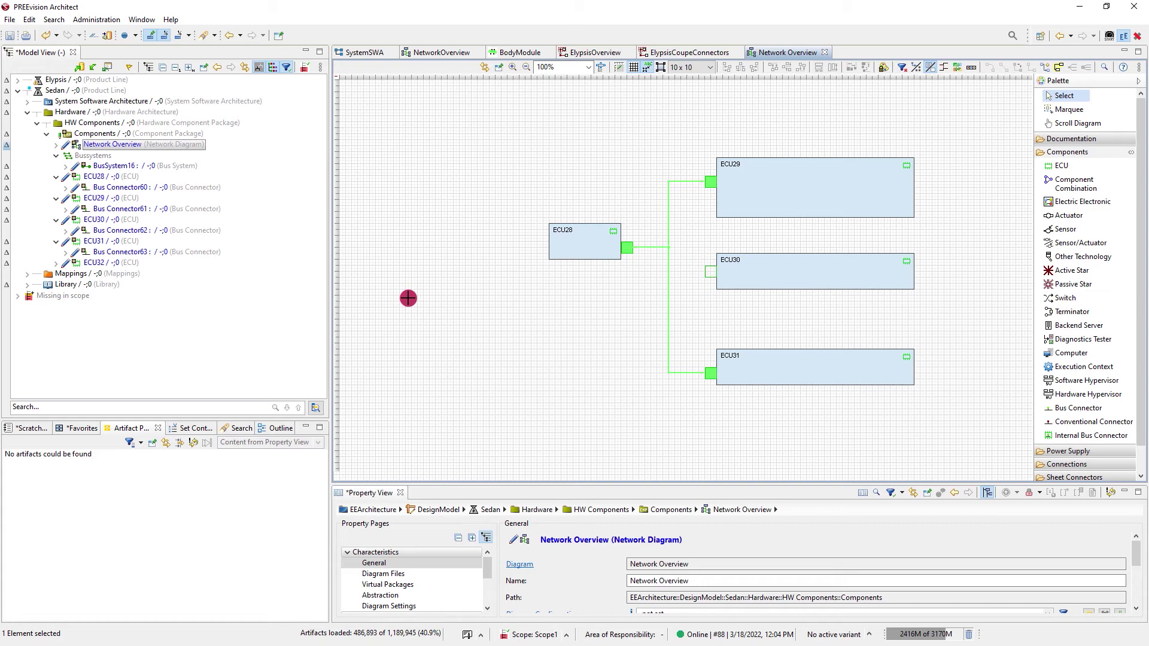
pyautogui.click(28, 285)
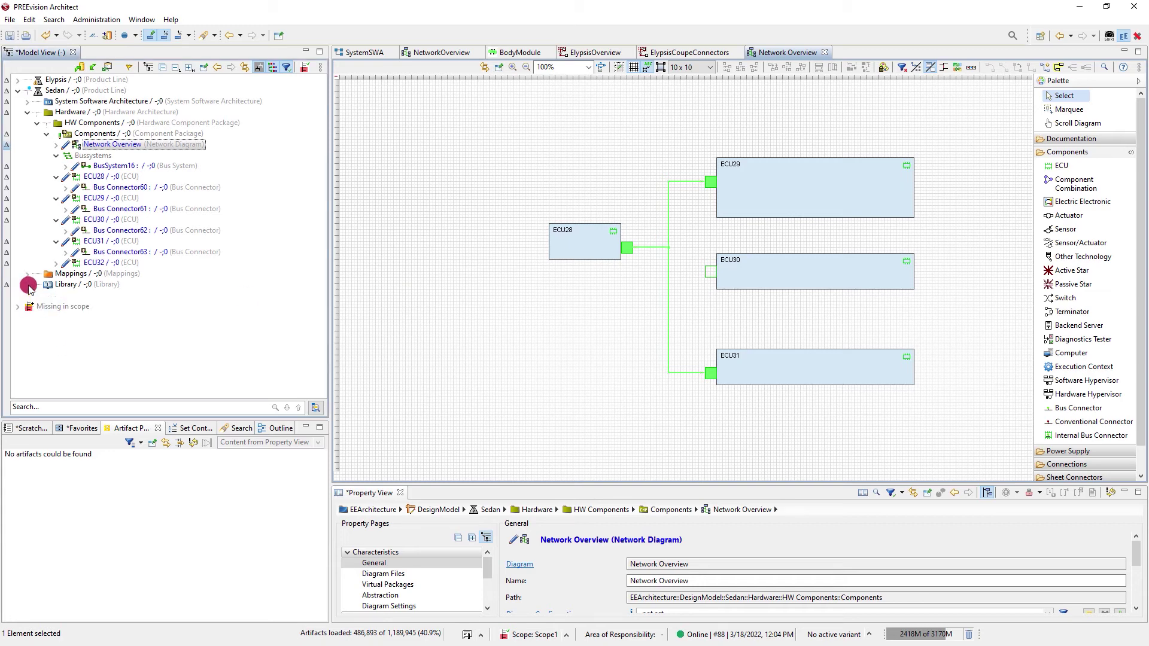
pyautogui.click(36, 296)
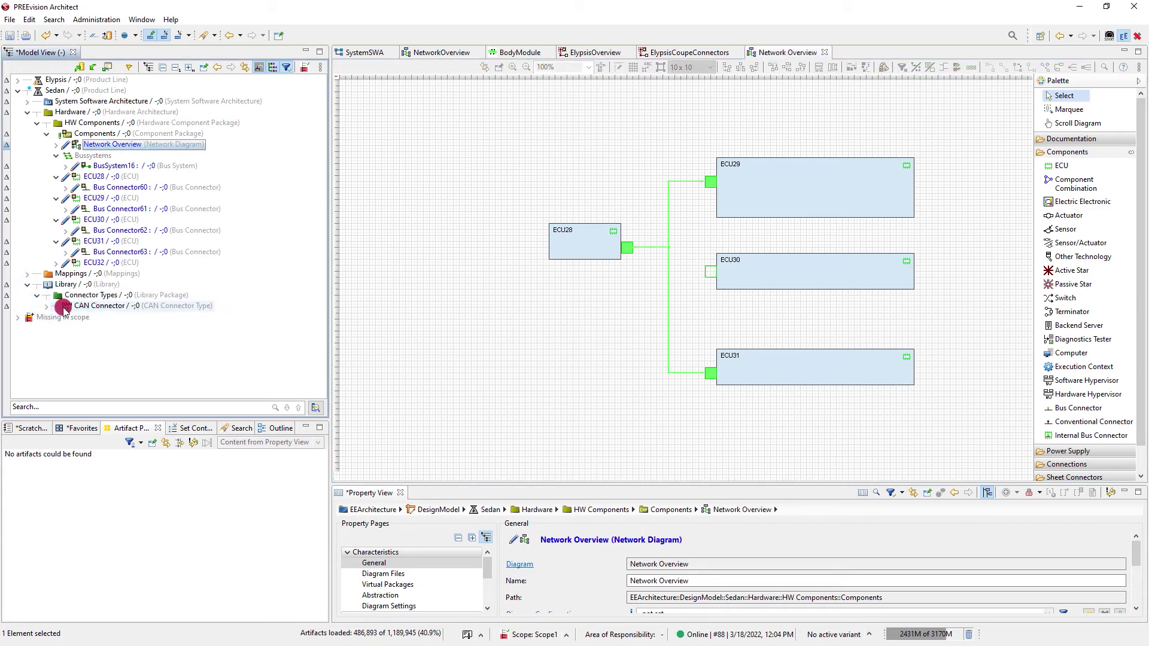
pyautogui.click(98, 306)
pyautogui.moveTo(198, 318); pyautogui.dragTo(628, 252)
pyautogui.click(27, 102)
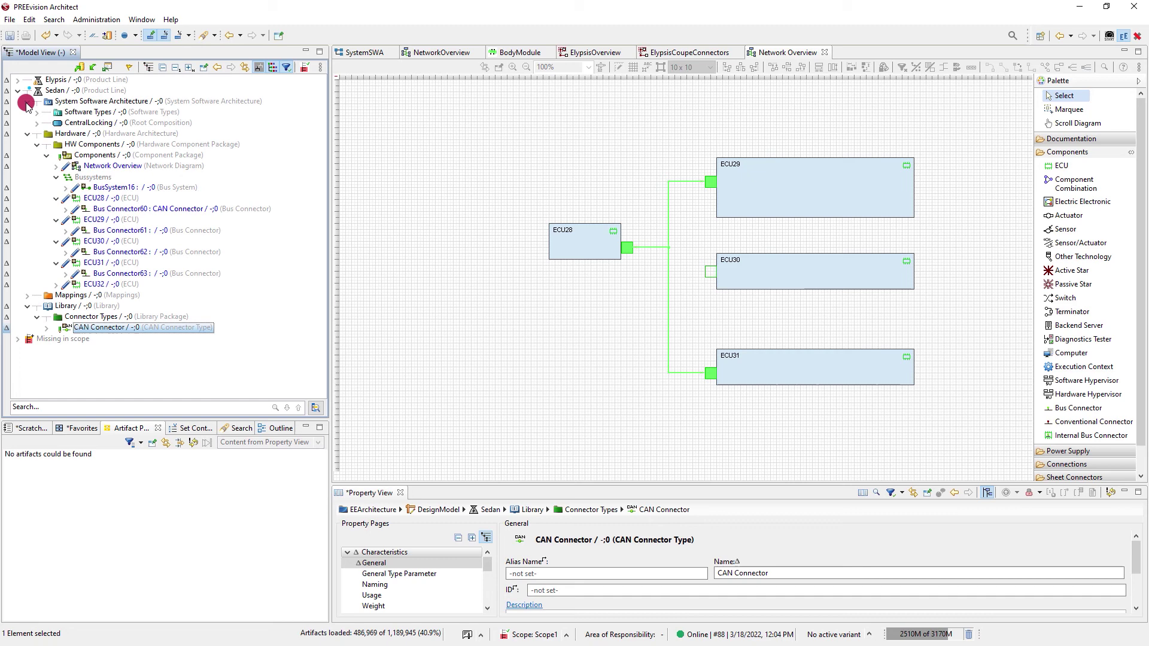
# Map CentralLocking onto ECU29 through a newly created process unit, ProcessUnit117
pyautogui.moveTo(63, 123); pyautogui.dragTo(105, 149)
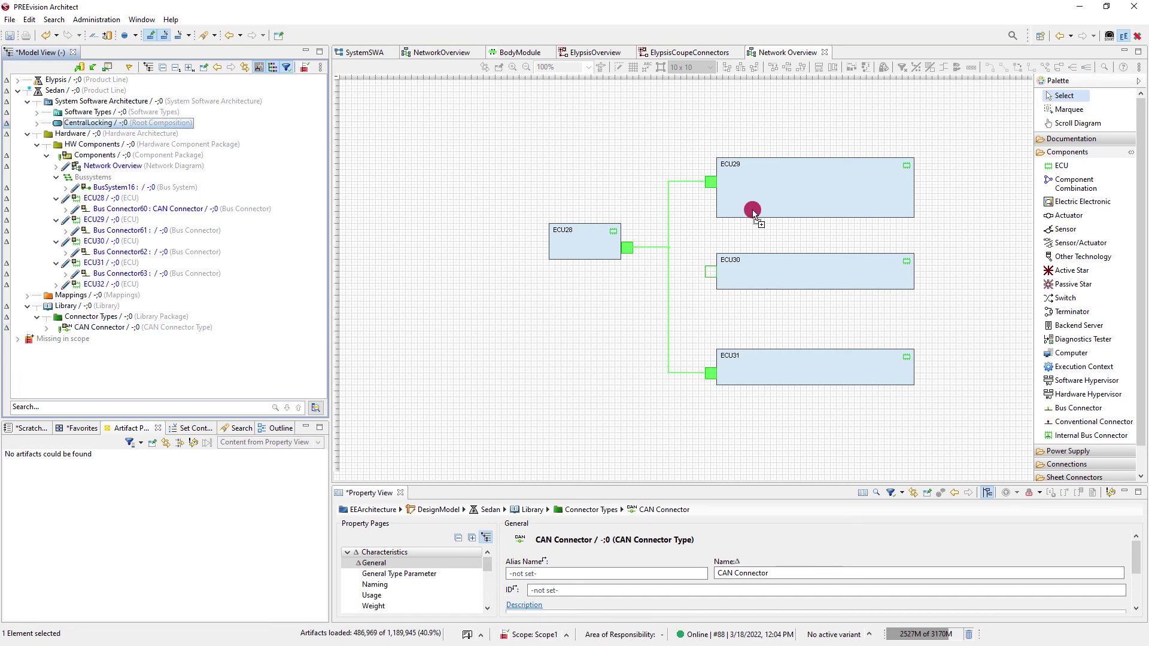
pyautogui.moveTo(742, 182); pyautogui.dragTo(722, 219)
pyautogui.click(732, 237)
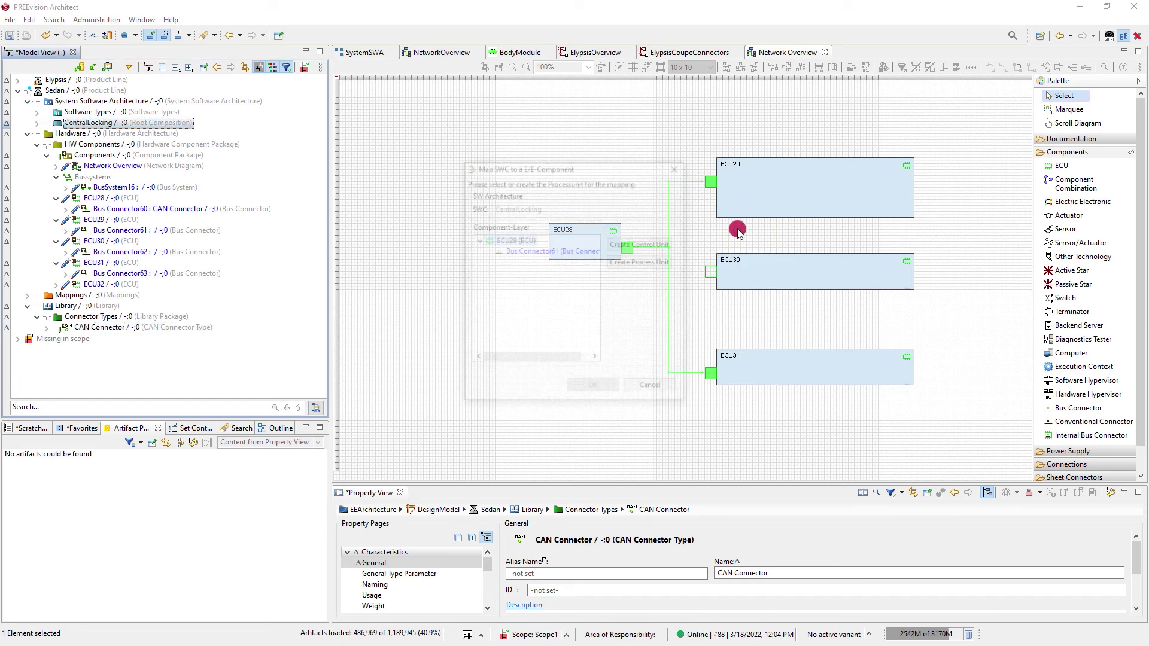
pyautogui.click(639, 262)
pyautogui.click(605, 390)
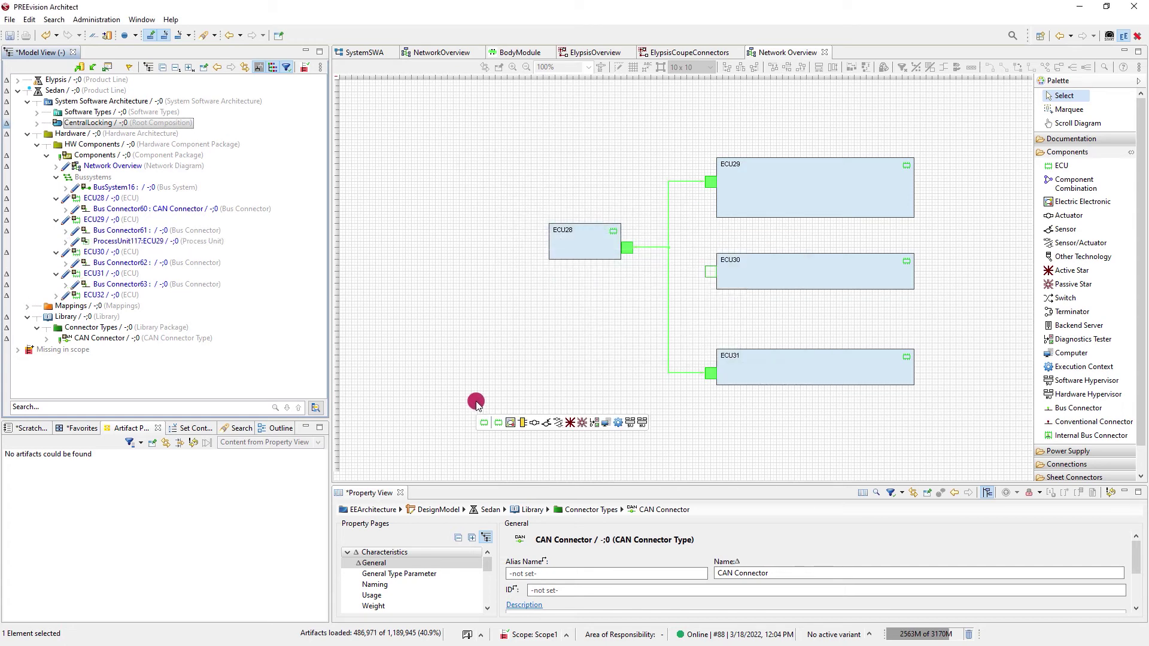
pyautogui.click(477, 405)
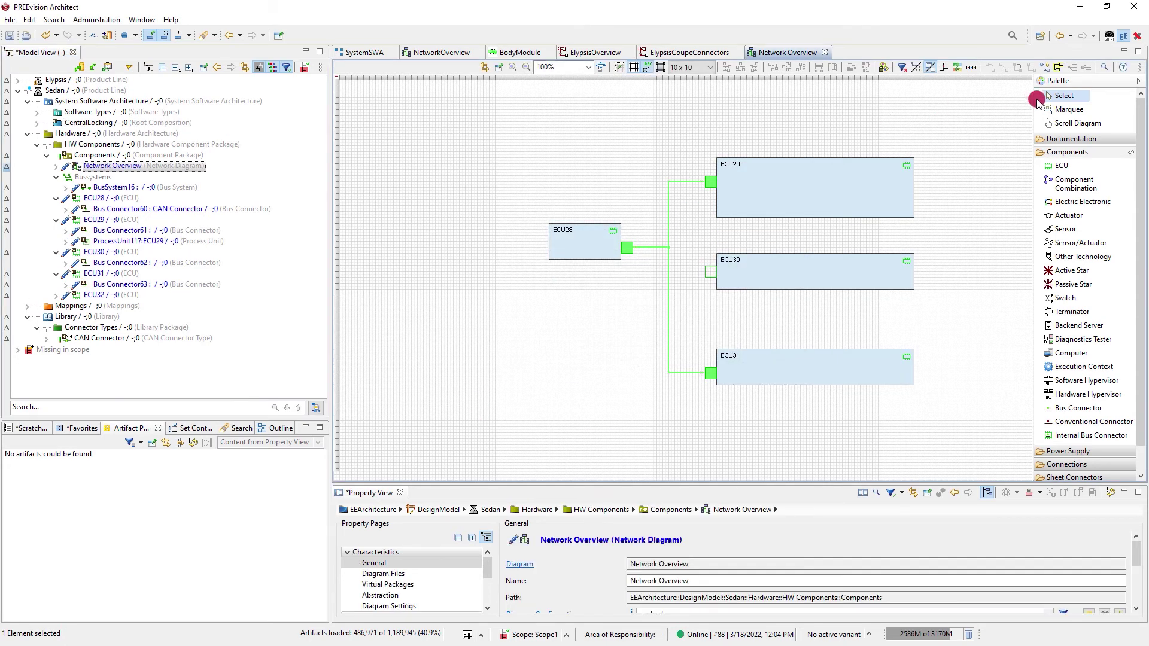
# Open the diagram tips and tricks, then Help Contents showing the User Manual
pyautogui.click(1123, 64)
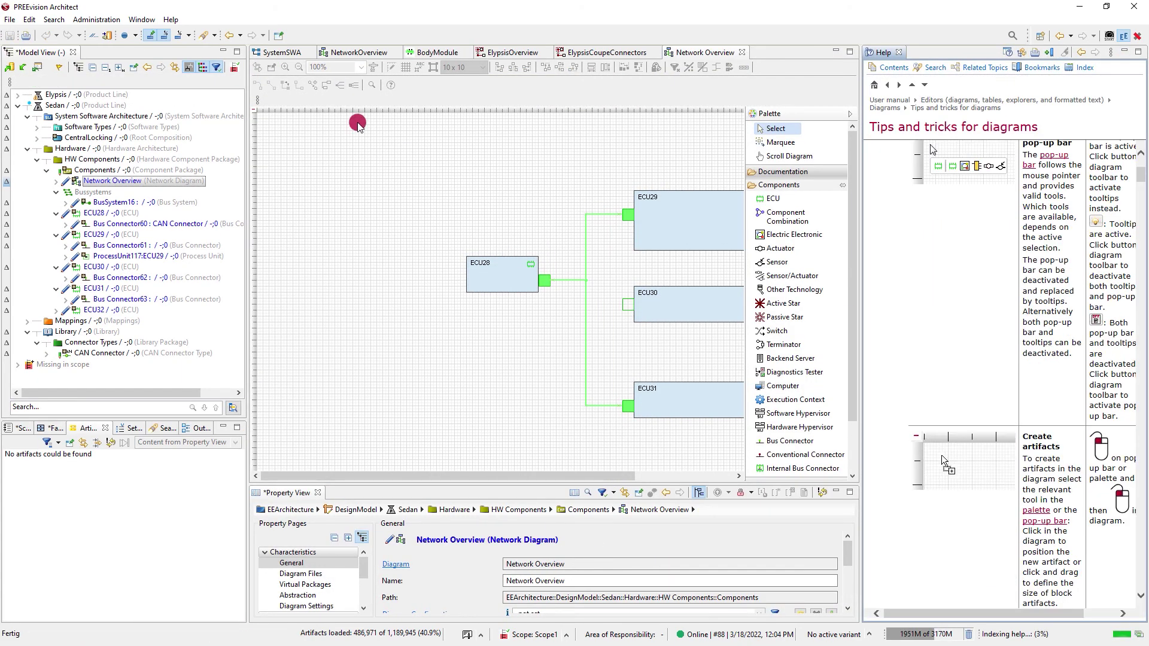
pyautogui.click(171, 19)
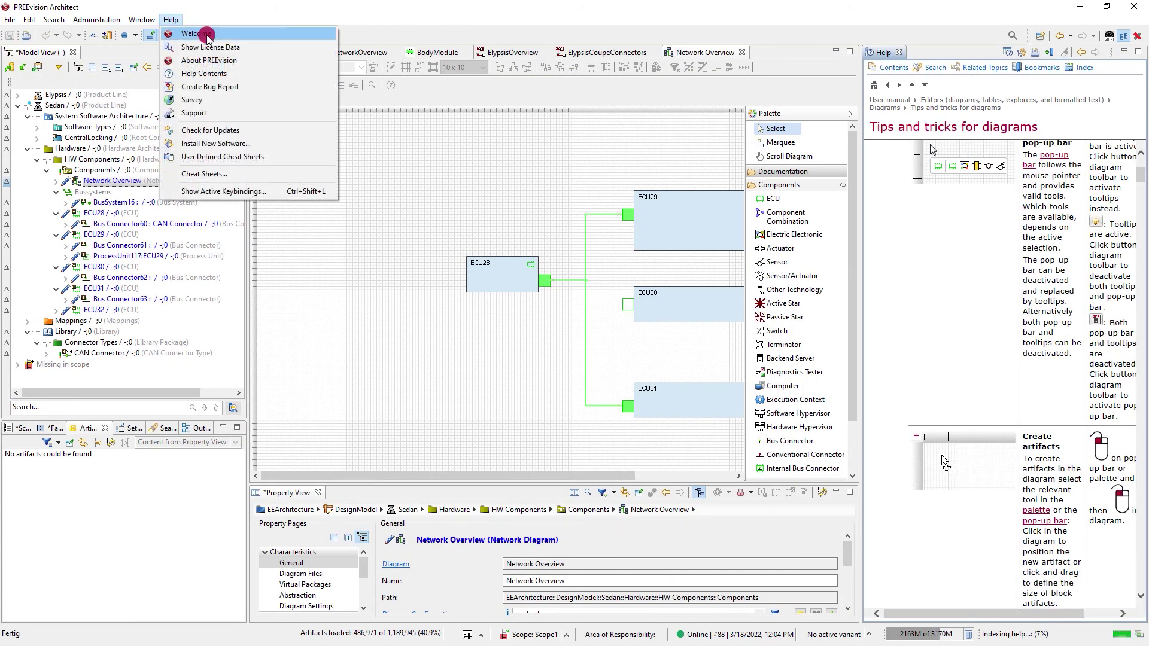
pyautogui.click(204, 75)
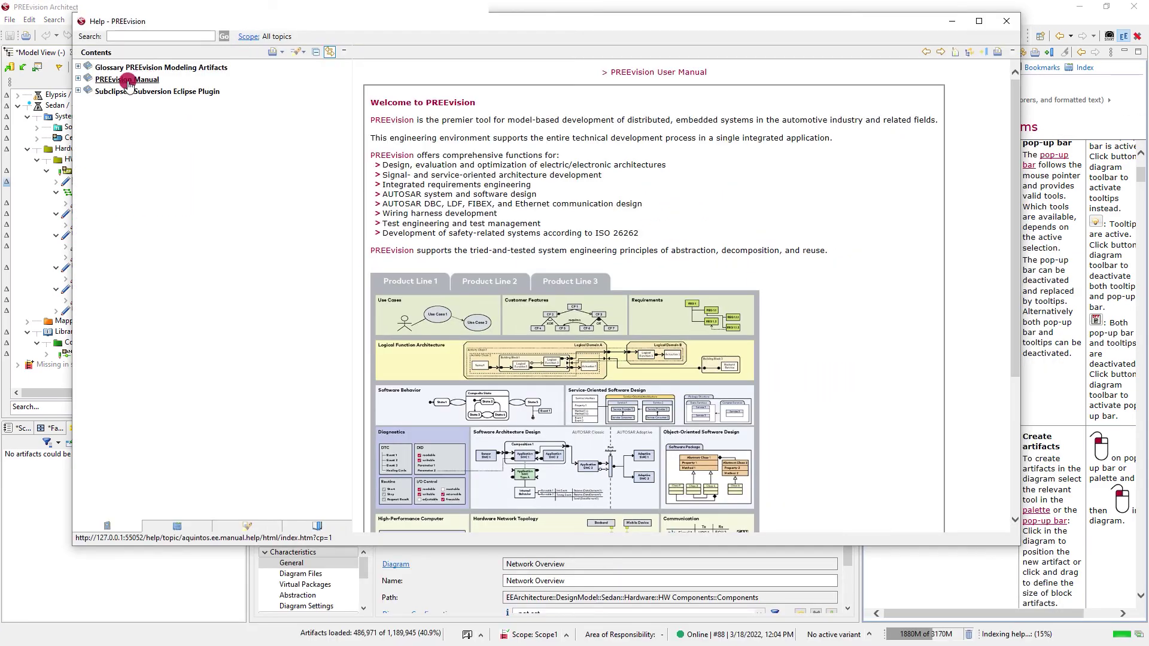
# Navigate the help tree PREevision Manual > PREevision > User manual > Editors to the Diagrams topic
pyautogui.click(78, 79)
pyautogui.click(89, 91)
pyautogui.click(100, 124)
pyautogui.click(111, 170)
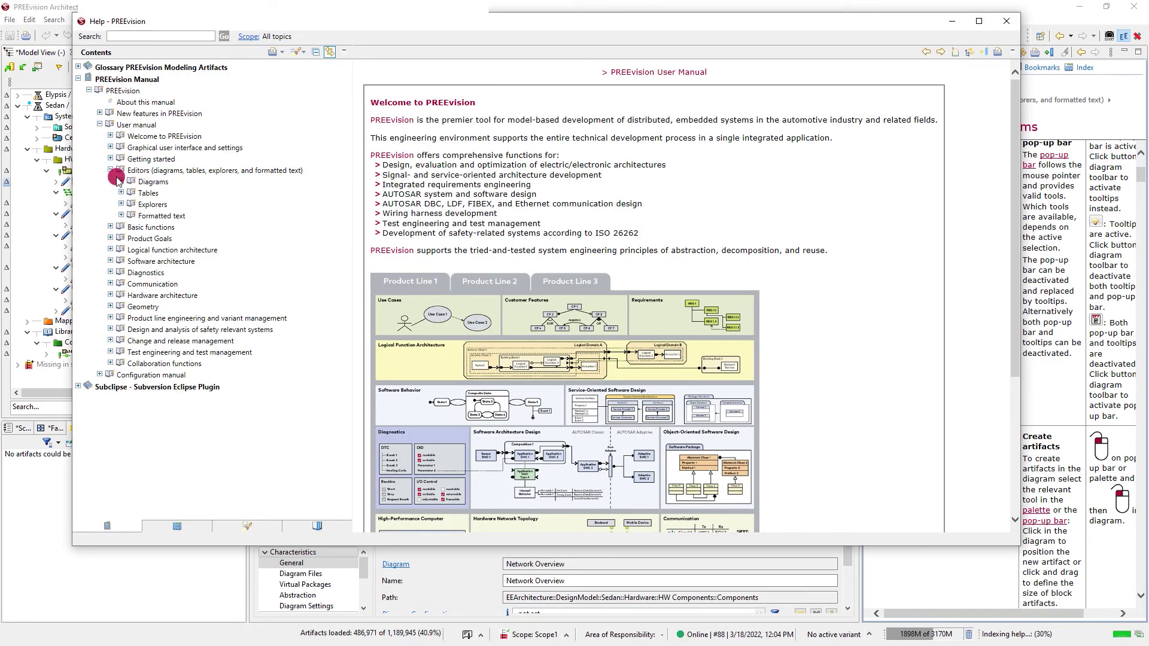
pyautogui.click(147, 194)
pyautogui.click(149, 183)
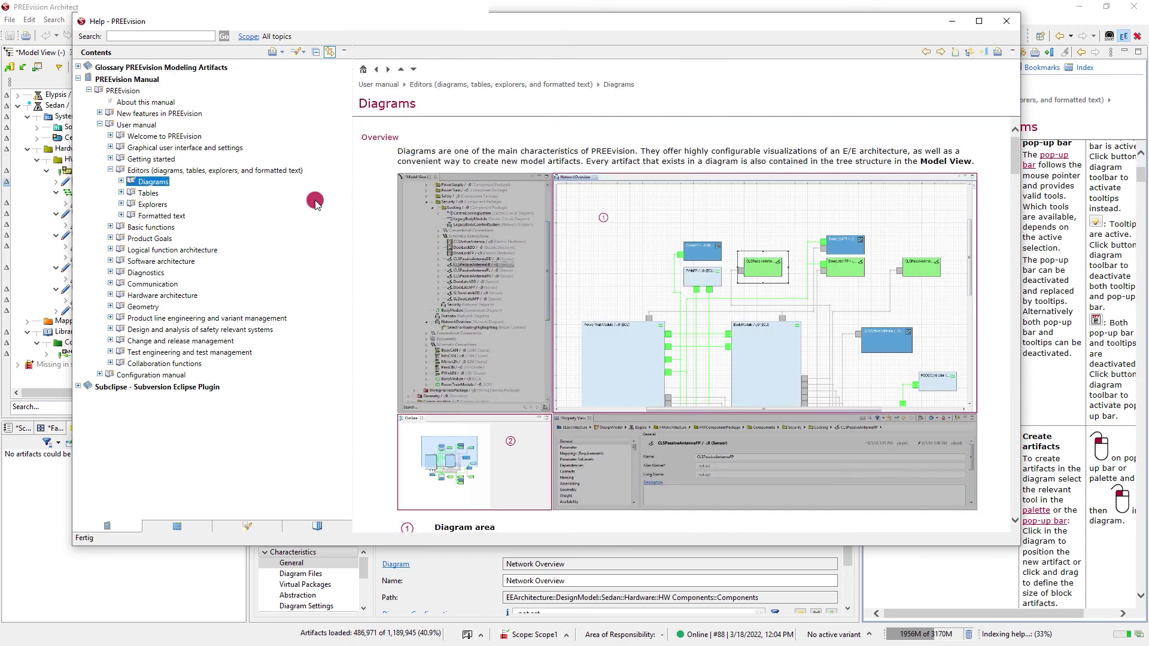